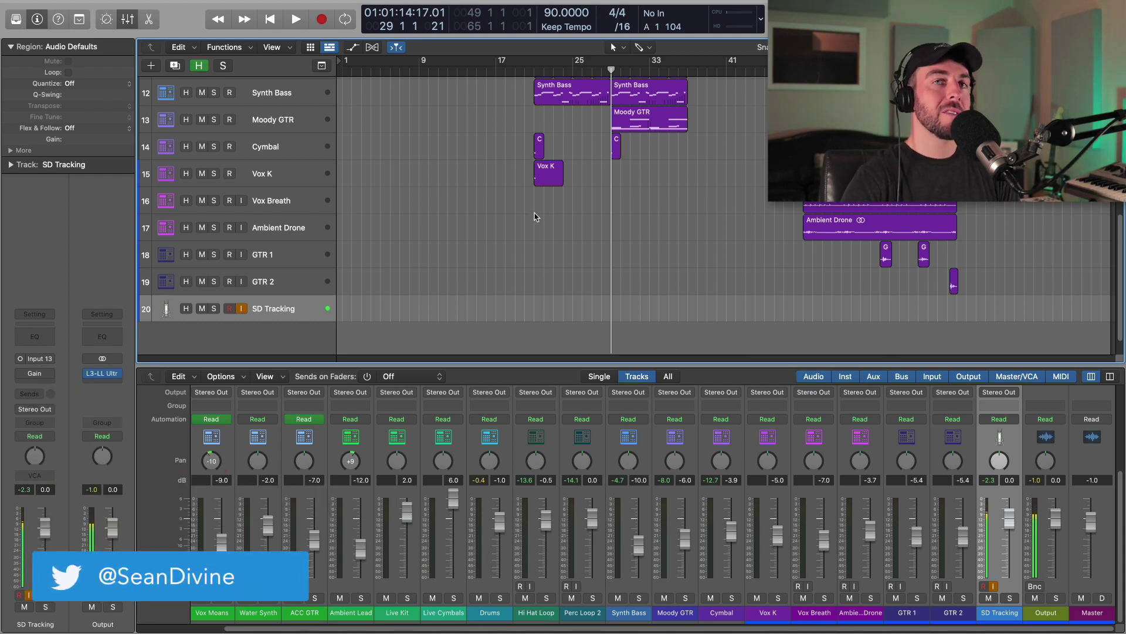
Step: Insert Waves StudioRack (m->s) Mono->Stereo in an empty Audio FX slot on SD Tracking
{"action": "left_click", "coordinate": [35, 383]}
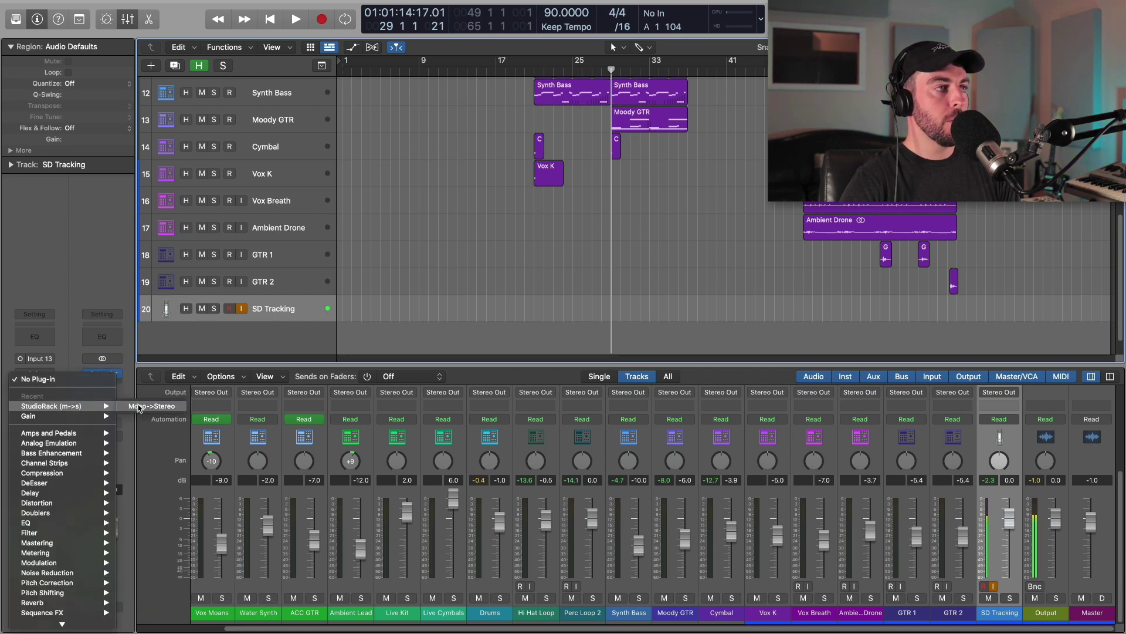
{"action": "left_click", "coordinate": [534, 313]}
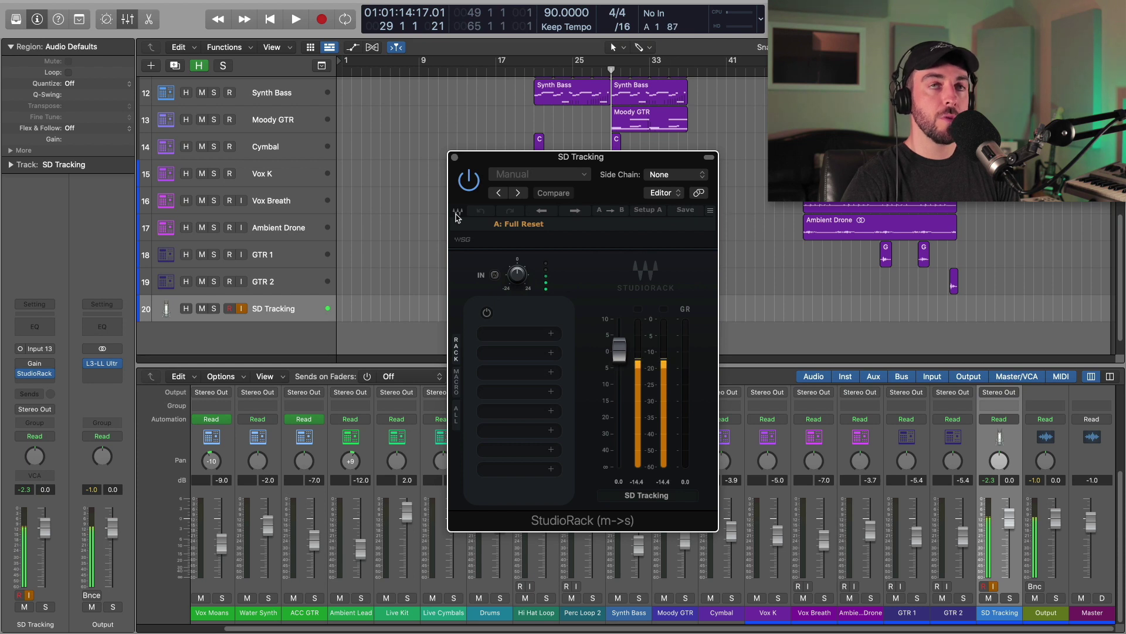
{"action": "left_click", "coordinate": [530, 225]}
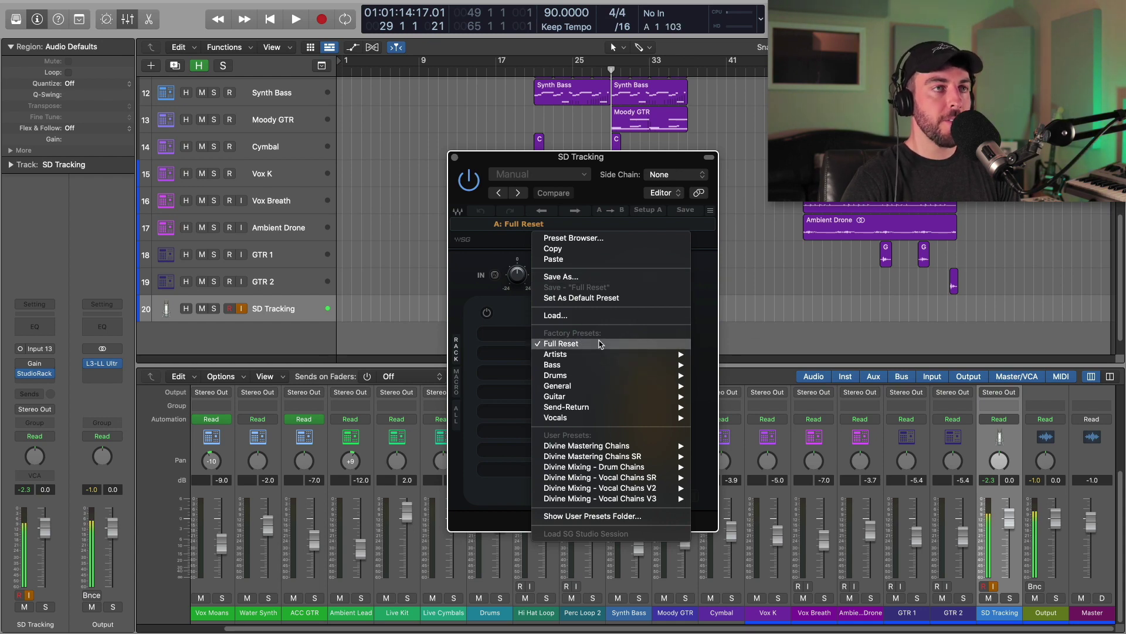
Step: Load the DMVC_SR - LIVE DivineTracking.xps preset file into StudioRack
{"action": "mouse_move", "coordinate": [621, 461]}
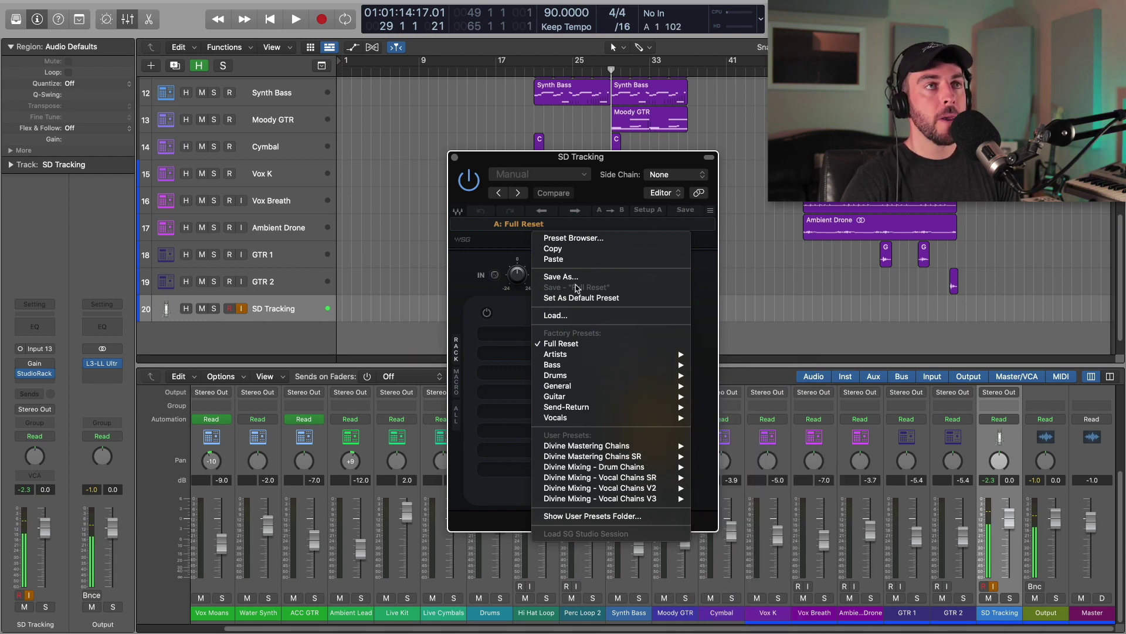
{"action": "left_click", "coordinate": [587, 319]}
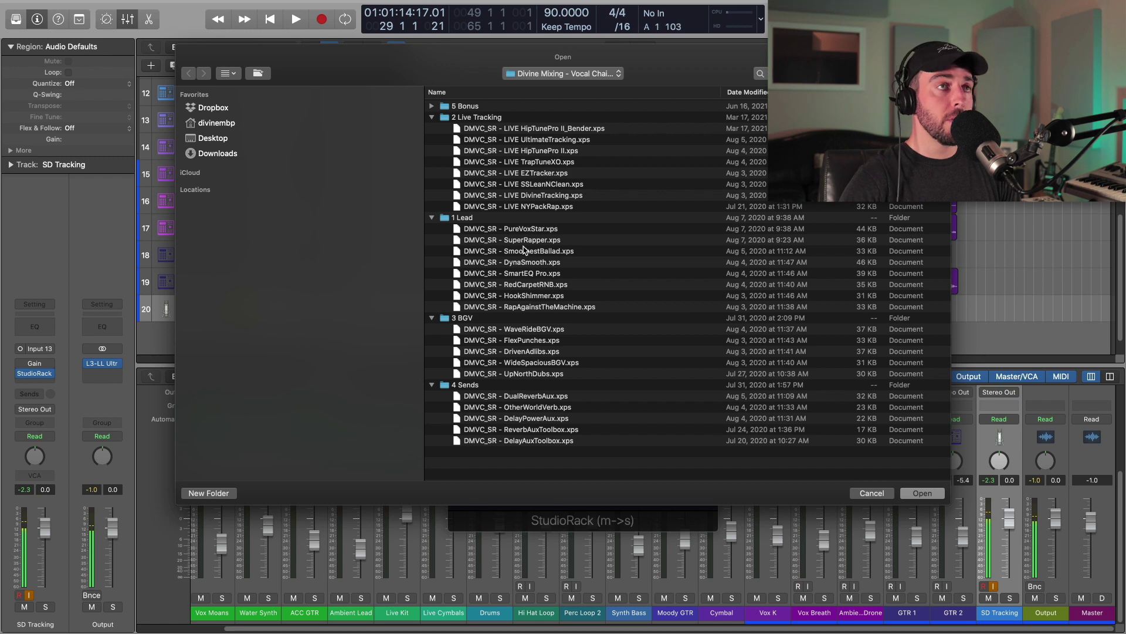
{"action": "left_click", "coordinate": [555, 165]}
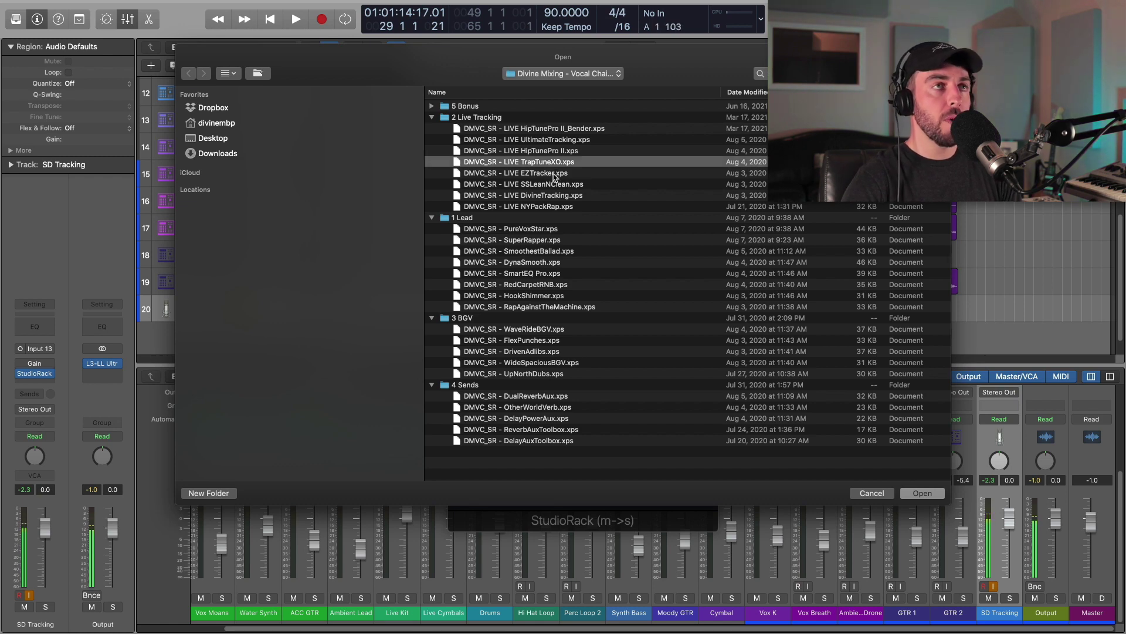
{"action": "key", "text": "Down"}
{"action": "key", "text": "Down"}
{"action": "key", "text": "Down"}
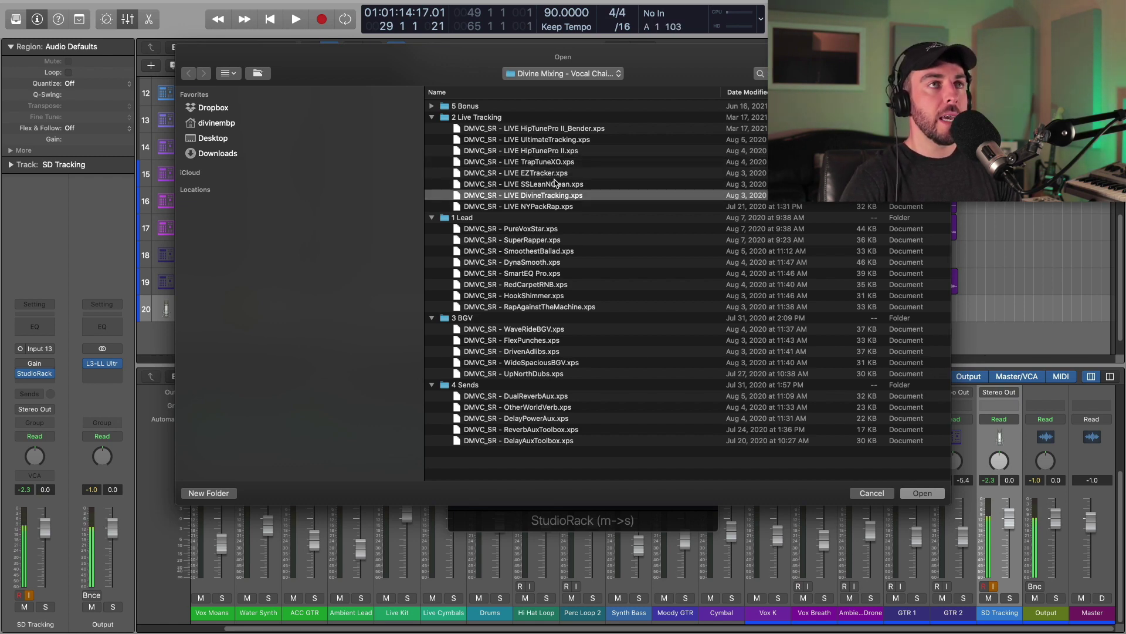
{"action": "double_click", "coordinate": [554, 196]}
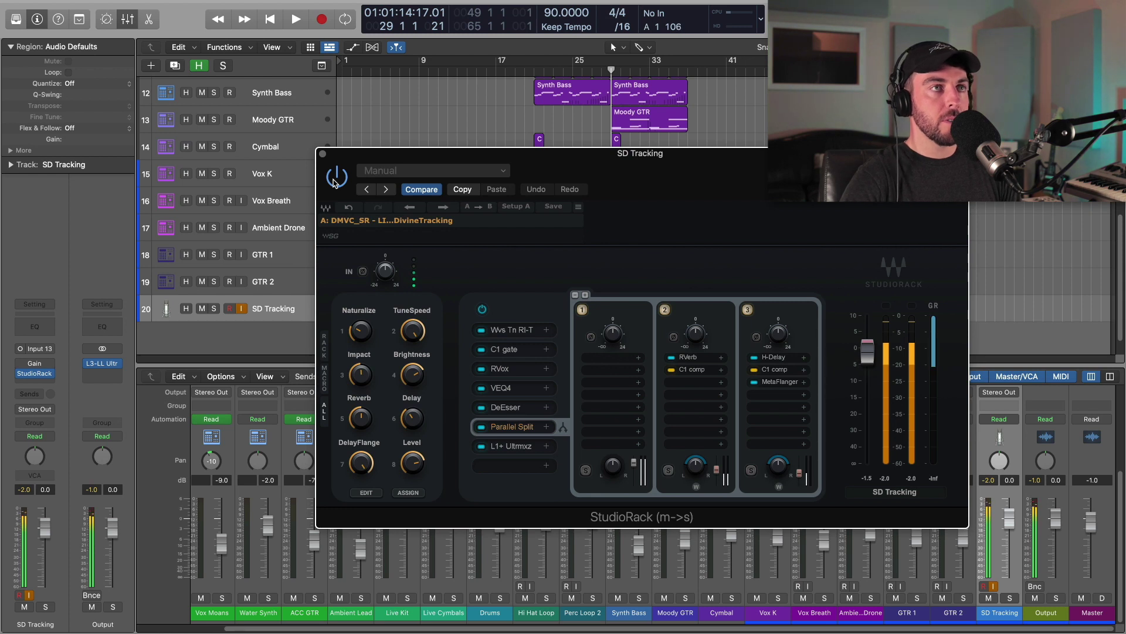
Step: Move the StudioRack window left and show its User Presets folder in Finder
{"action": "left_click_drag", "start_coordinate": [635, 214], "coordinate": [591, 214]}
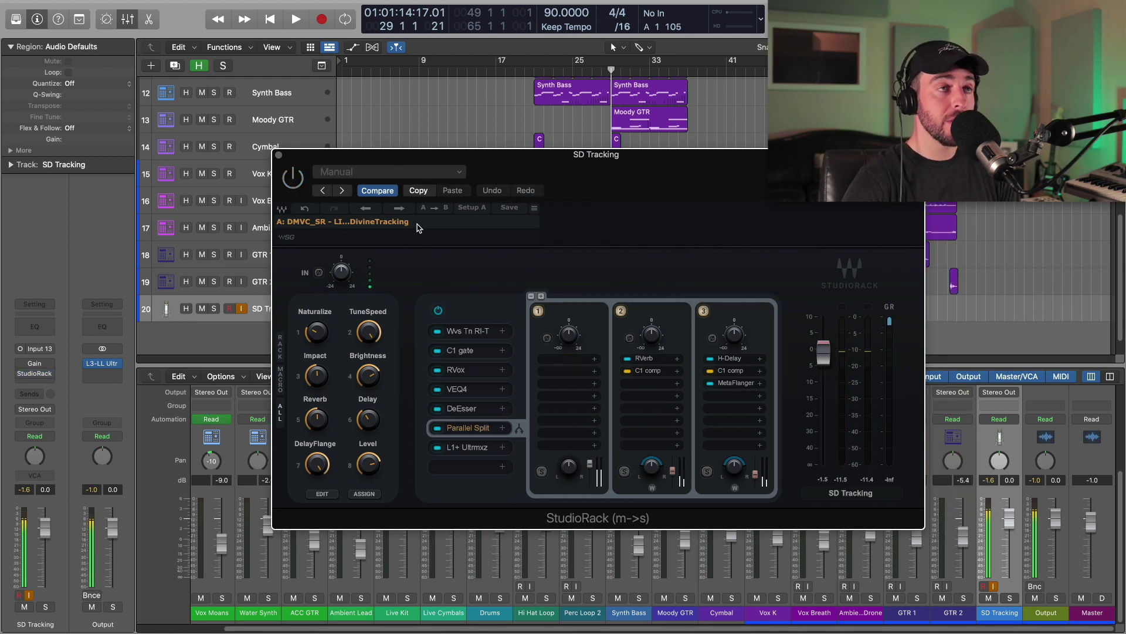
{"action": "left_click", "coordinate": [391, 224]}
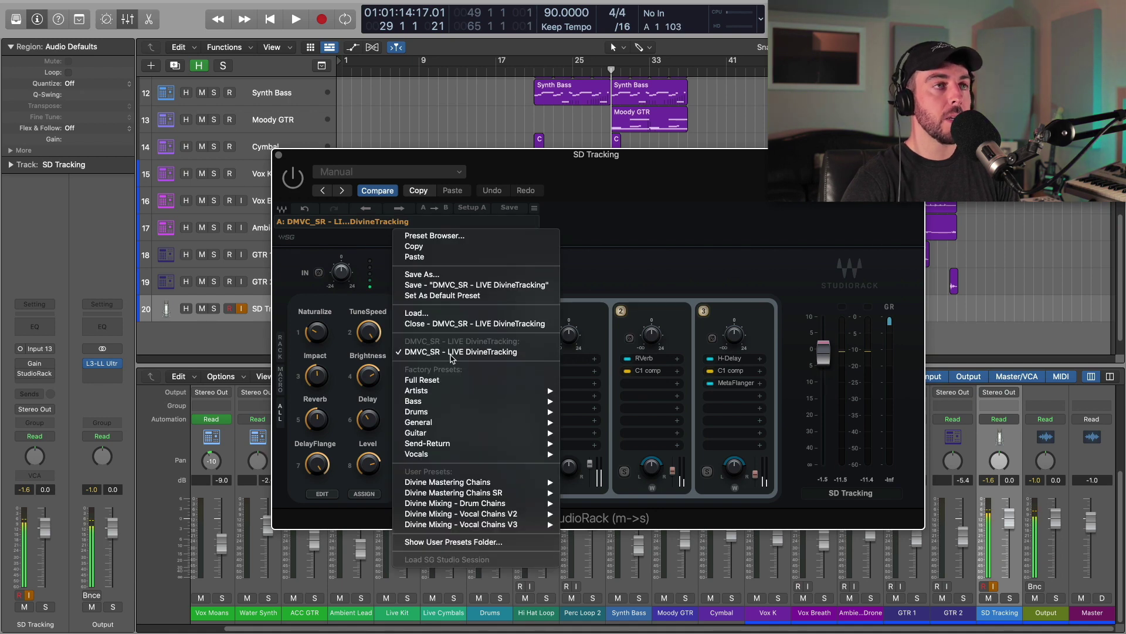
{"action": "mouse_move", "coordinate": [459, 505]}
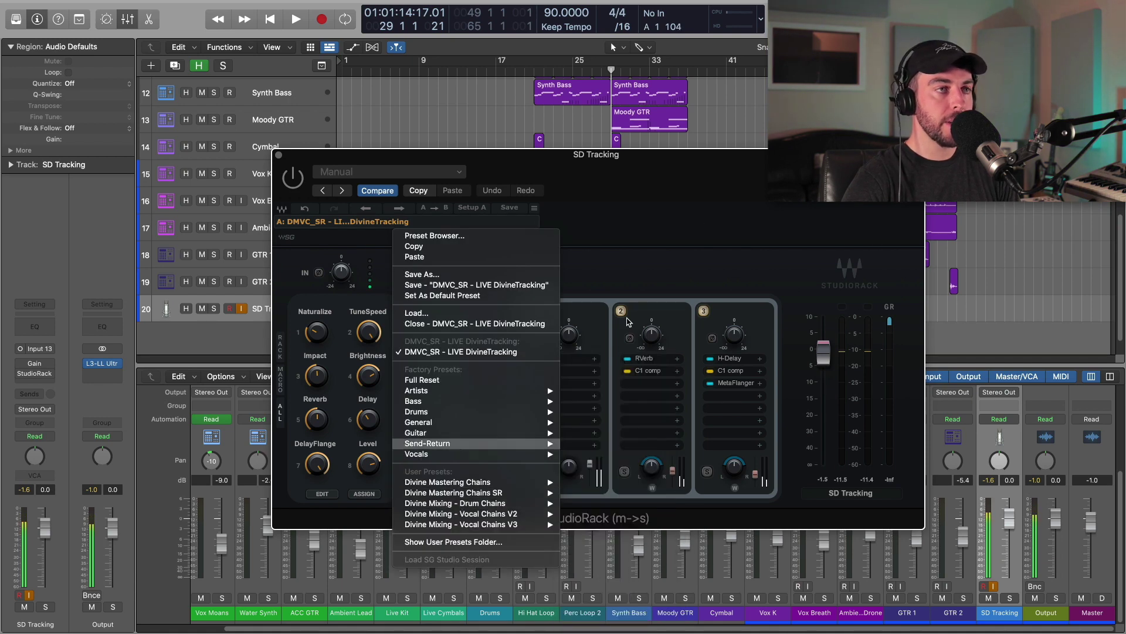
{"action": "left_click", "coordinate": [464, 544]}
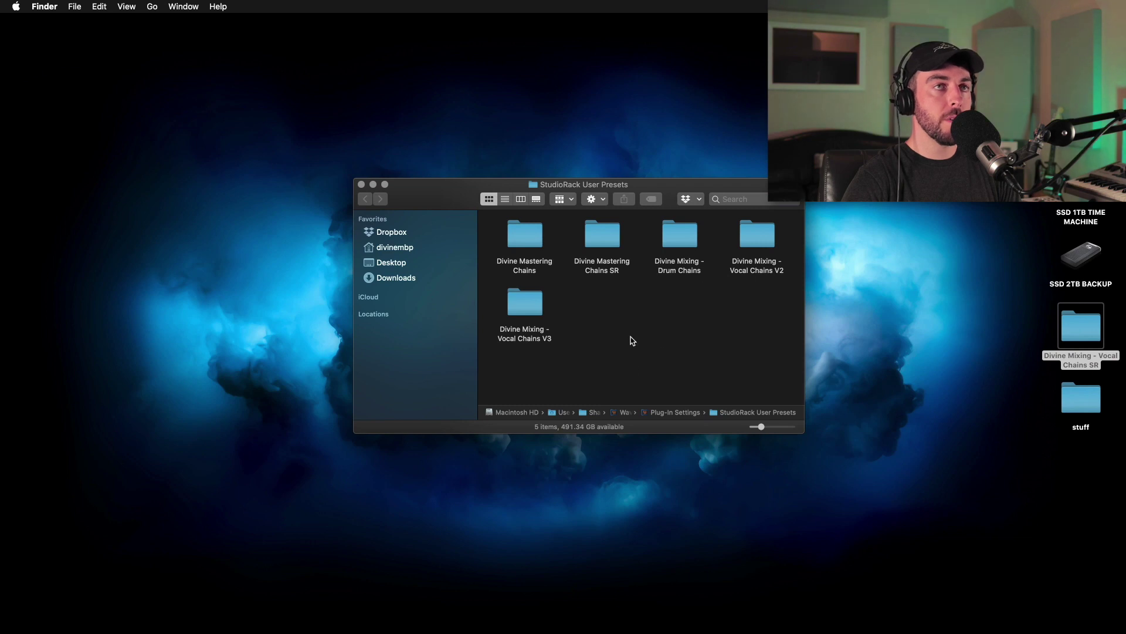
Step: Copy the Divine Mixing - Vocal Chains SR folder into StudioRack User Presets, then return to Logic
{"action": "left_click", "coordinate": [1079, 327]}
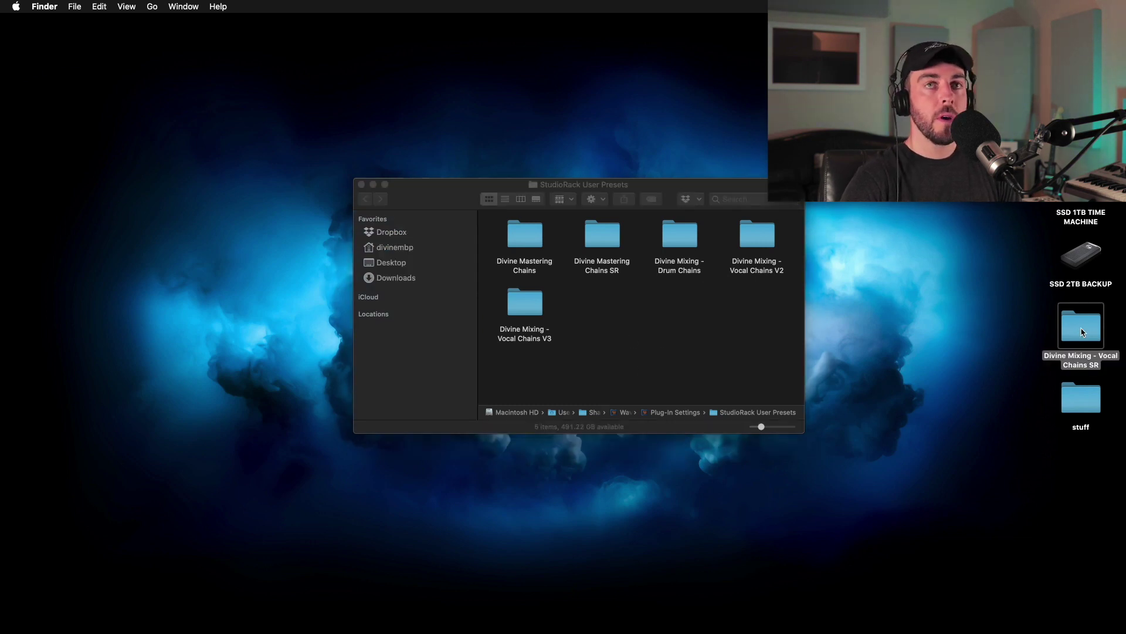
{"action": "double_click", "coordinate": [1085, 330]}
{"action": "left_click", "coordinate": [534, 286]}
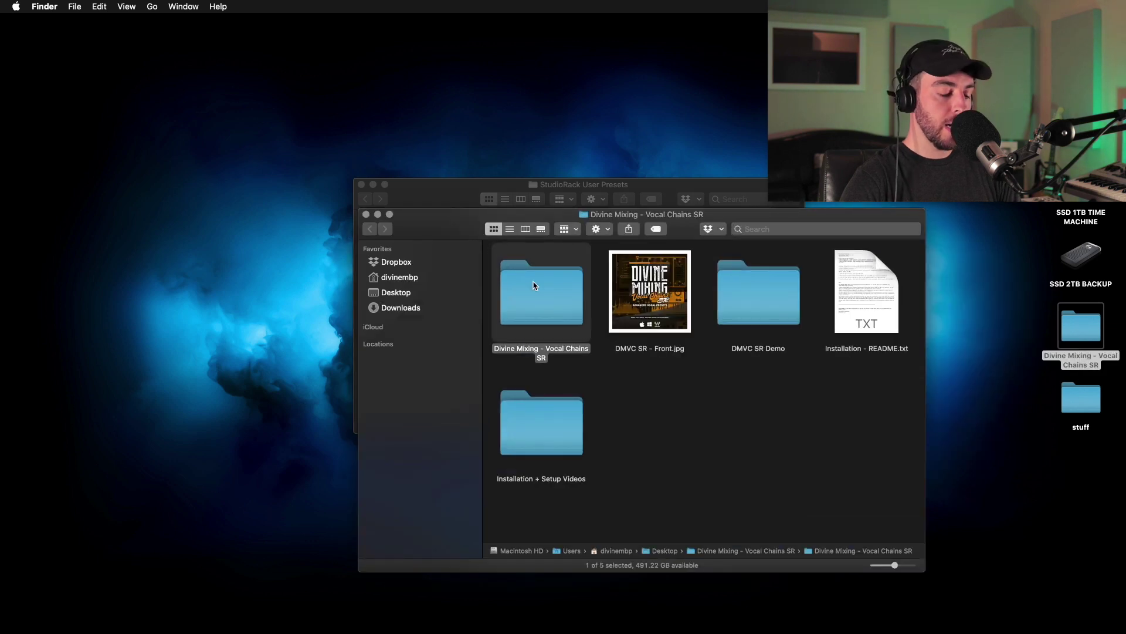
{"action": "left_click", "coordinate": [366, 215]}
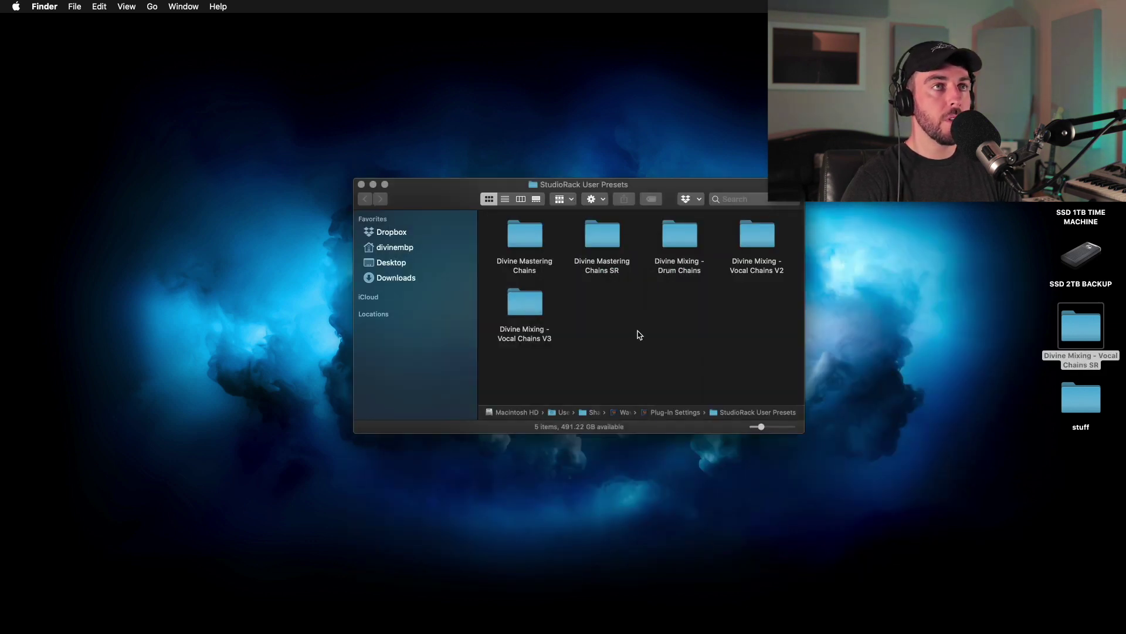
{"action": "key", "text": "super+v"}
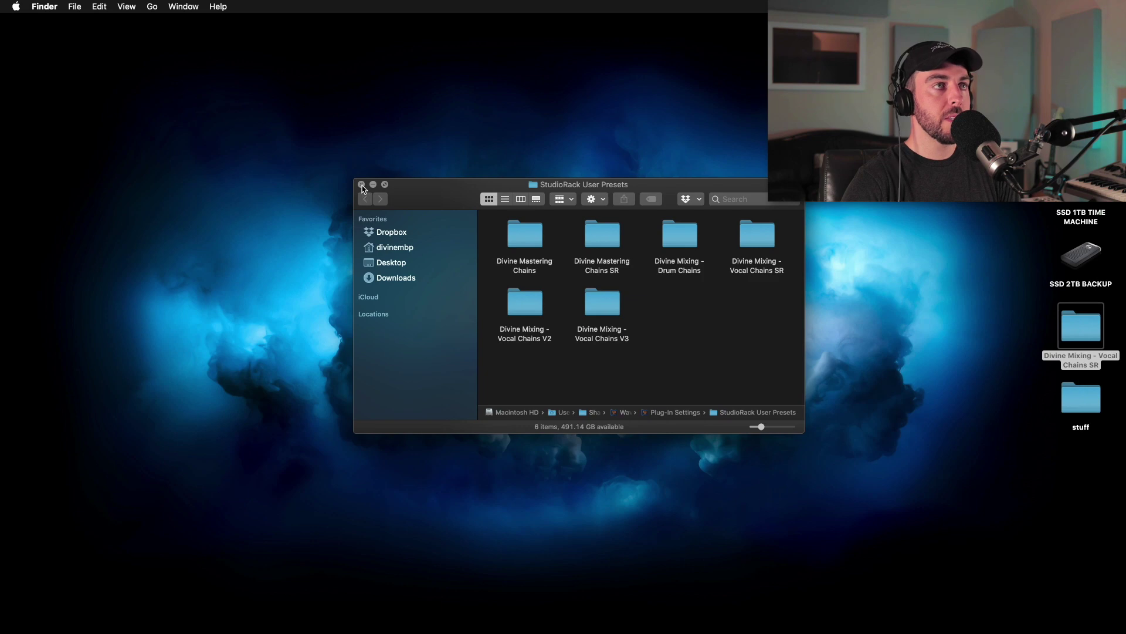
{"action": "key", "text": "super+Tab"}
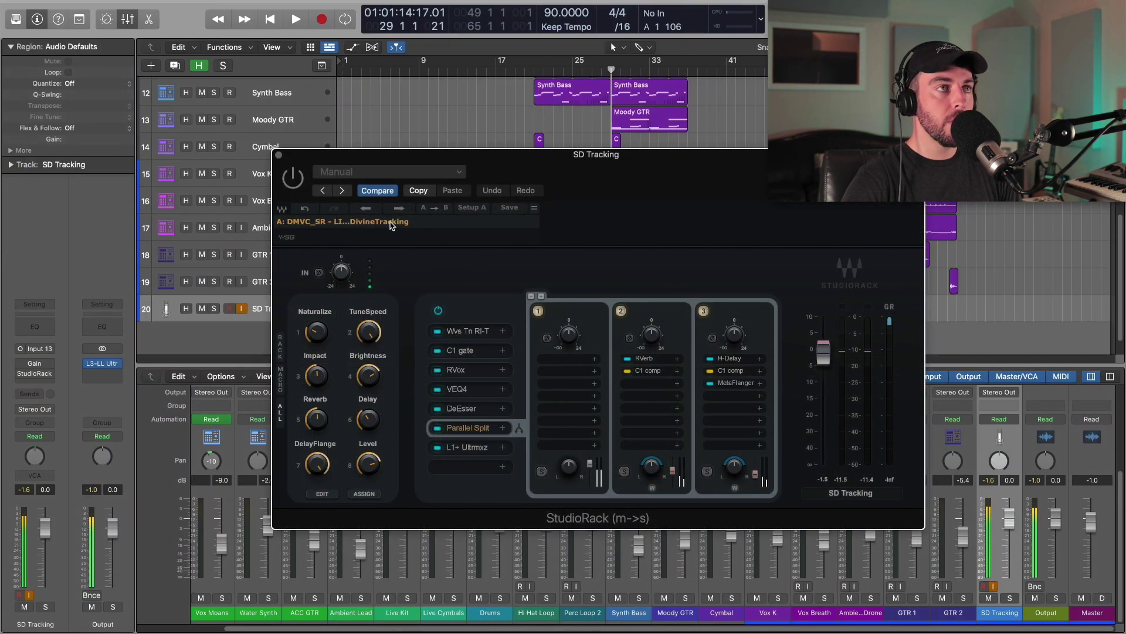
Step: Check StudioRack's menu lists Divine Mixing - Vocal Chains SR (1 Lead, 3 BGV, 2 Live Tracking), keeping DivineTracking
{"action": "left_click", "coordinate": [380, 223]}
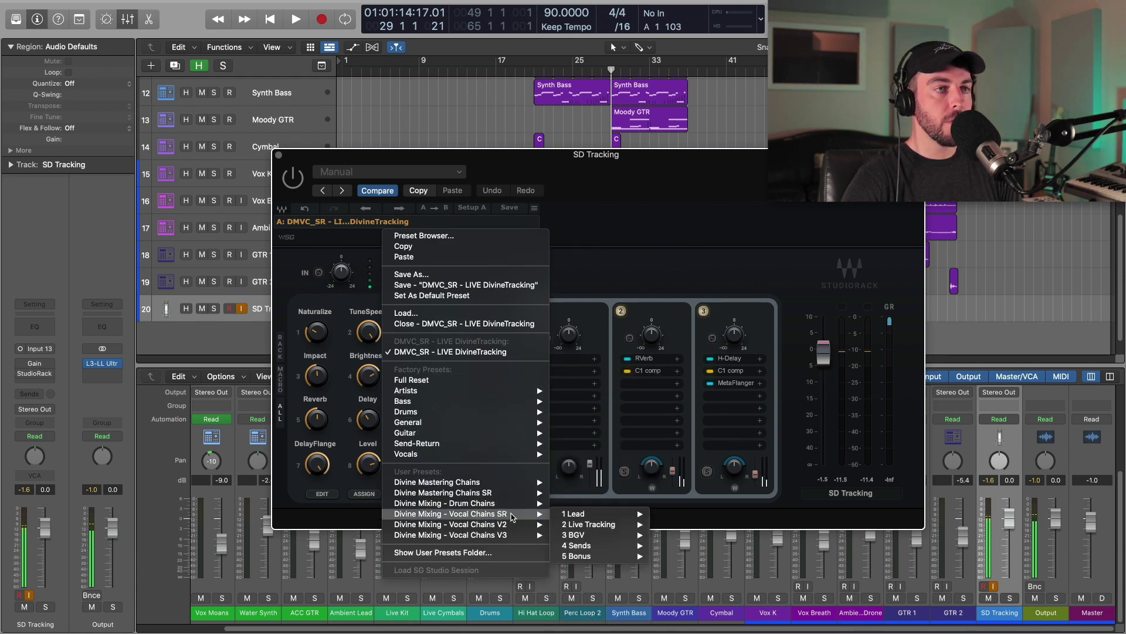
{"action": "mouse_move", "coordinate": [607, 517]}
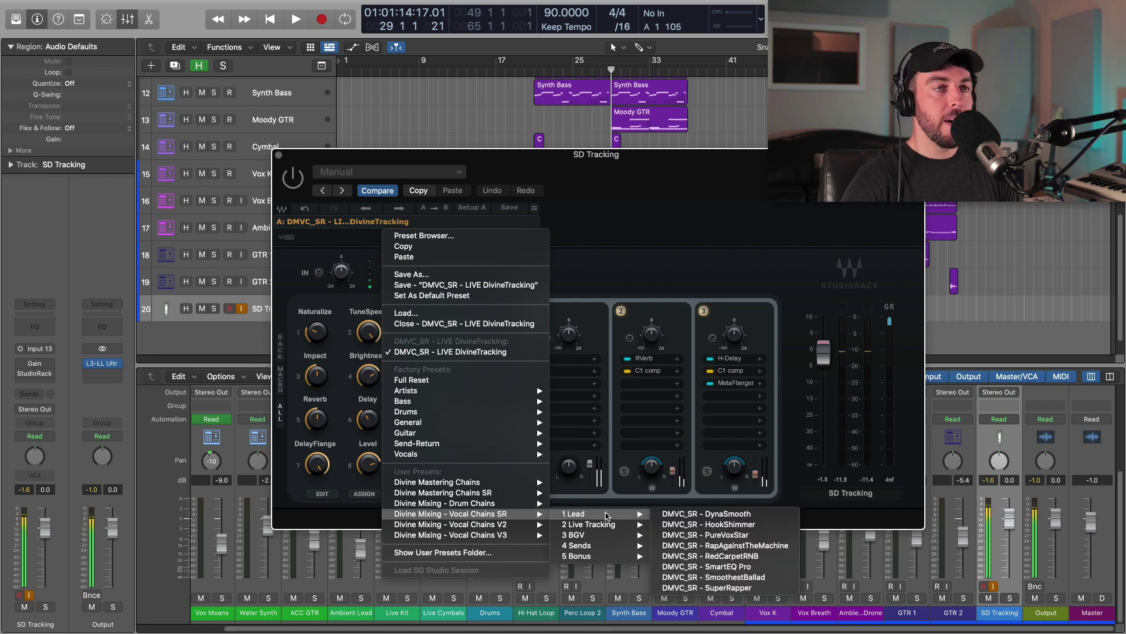
{"action": "mouse_move", "coordinate": [607, 538]}
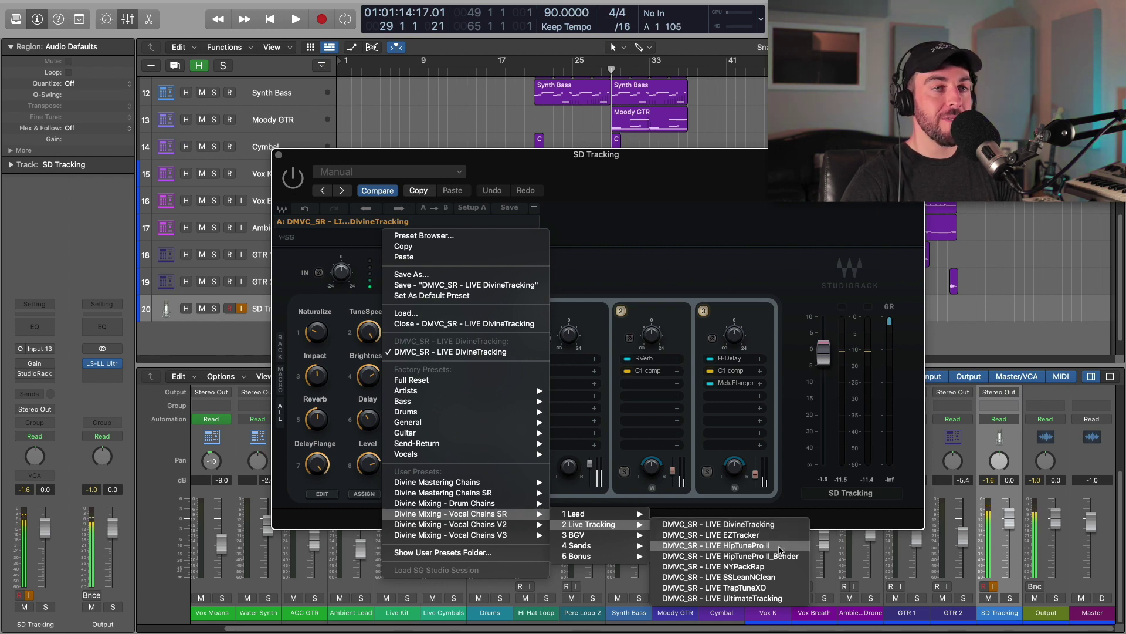
{"action": "left_click", "coordinate": [728, 525]}
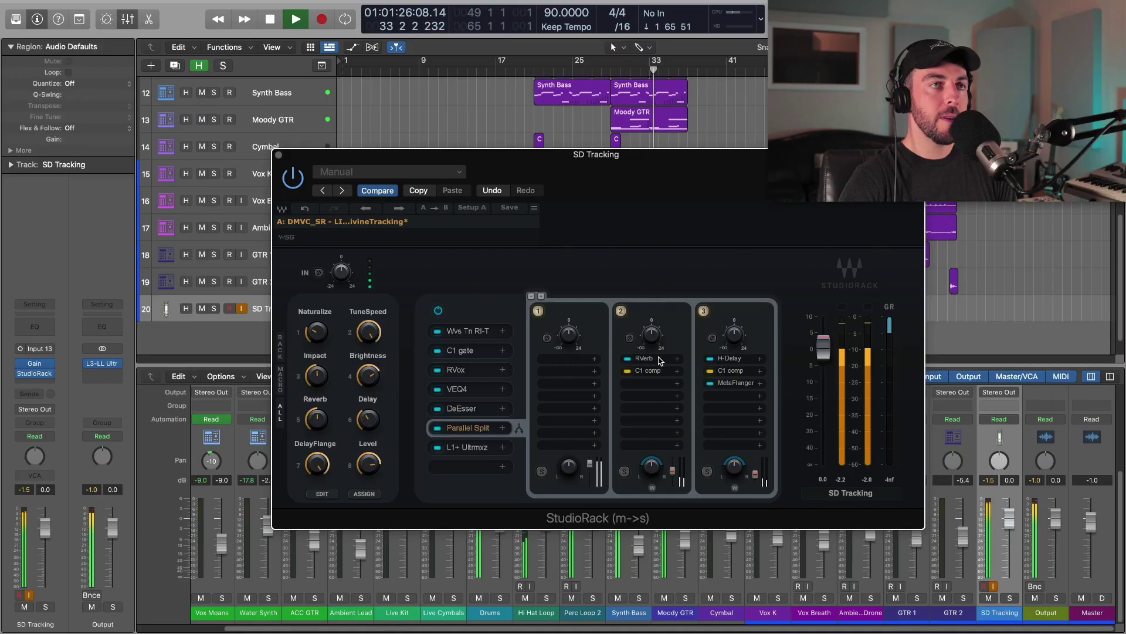
{"action": "left_click", "coordinate": [644, 358]}
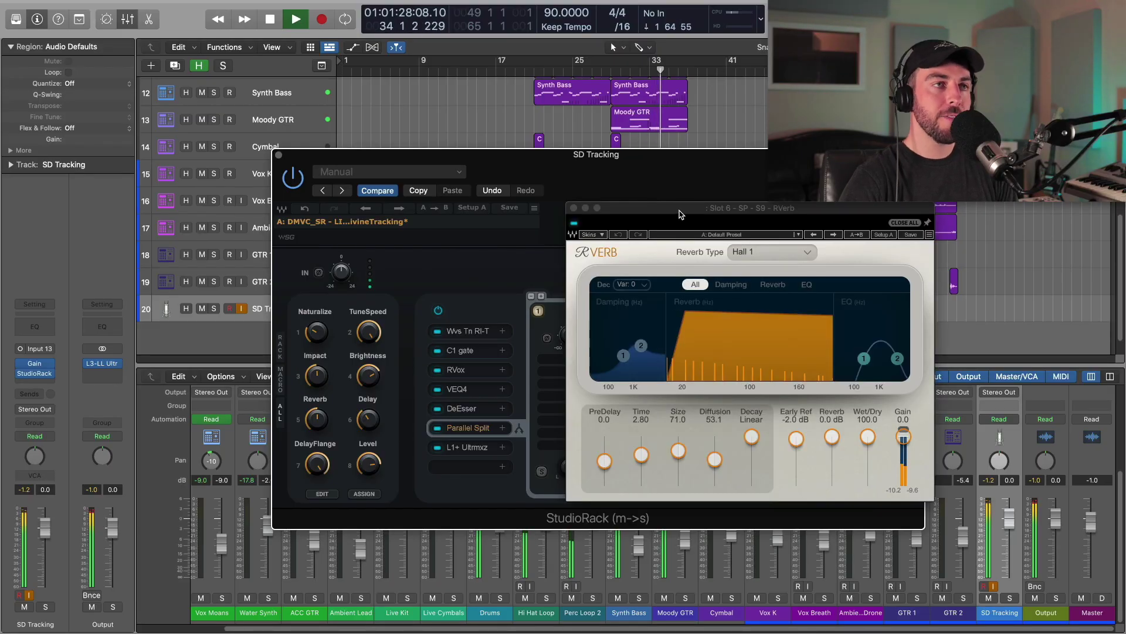
{"action": "left_click_drag", "start_coordinate": [679, 214], "coordinate": [658, 213]}
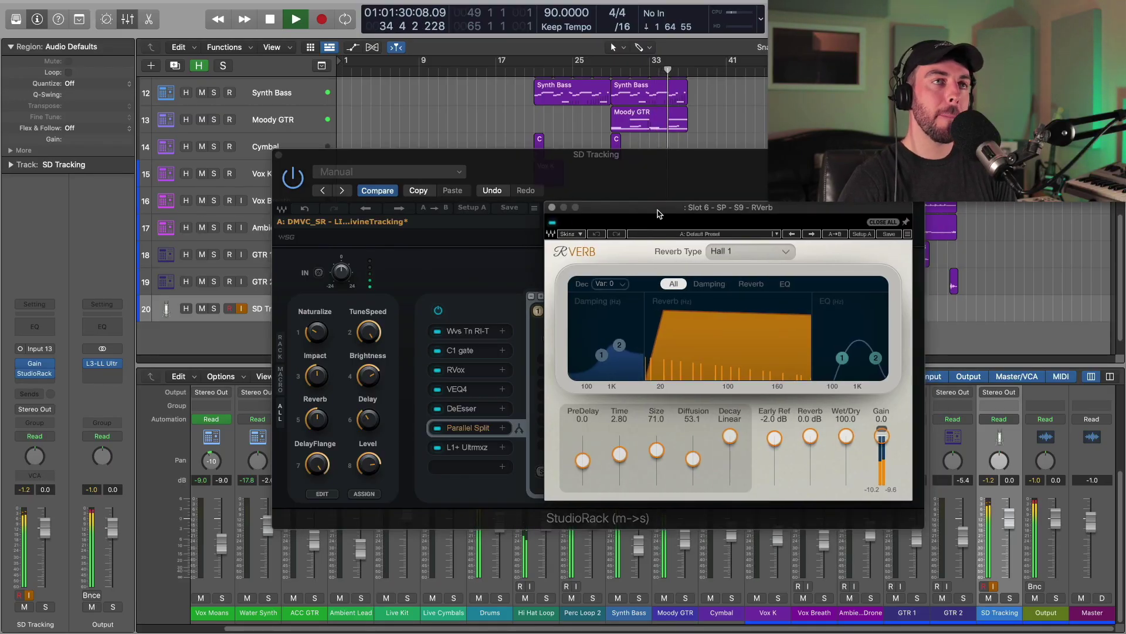
{"action": "left_click", "coordinate": [553, 208]}
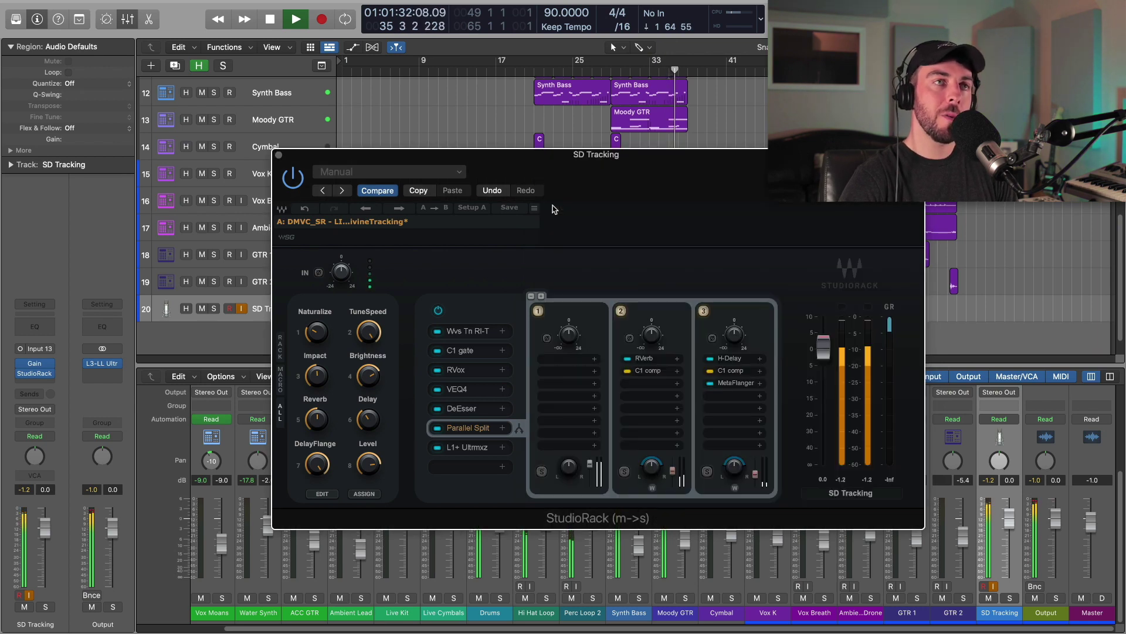
{"action": "left_click", "coordinate": [408, 224]}
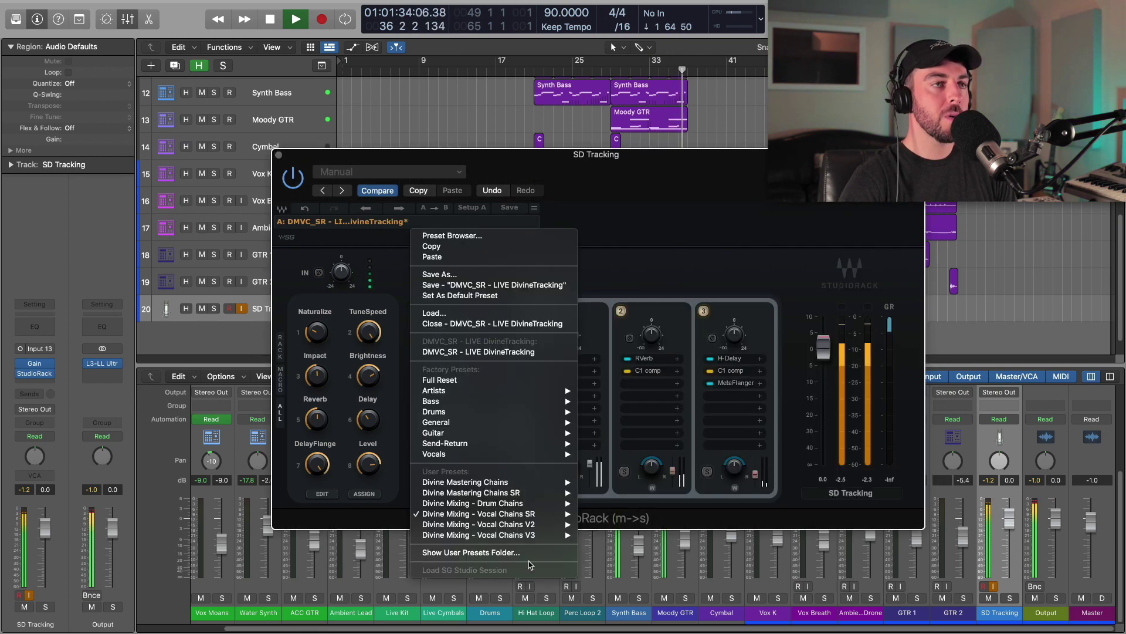
Step: Dismiss the preset menu, close the StudioRack window and stop playback
{"action": "mouse_move", "coordinate": [538, 534]}
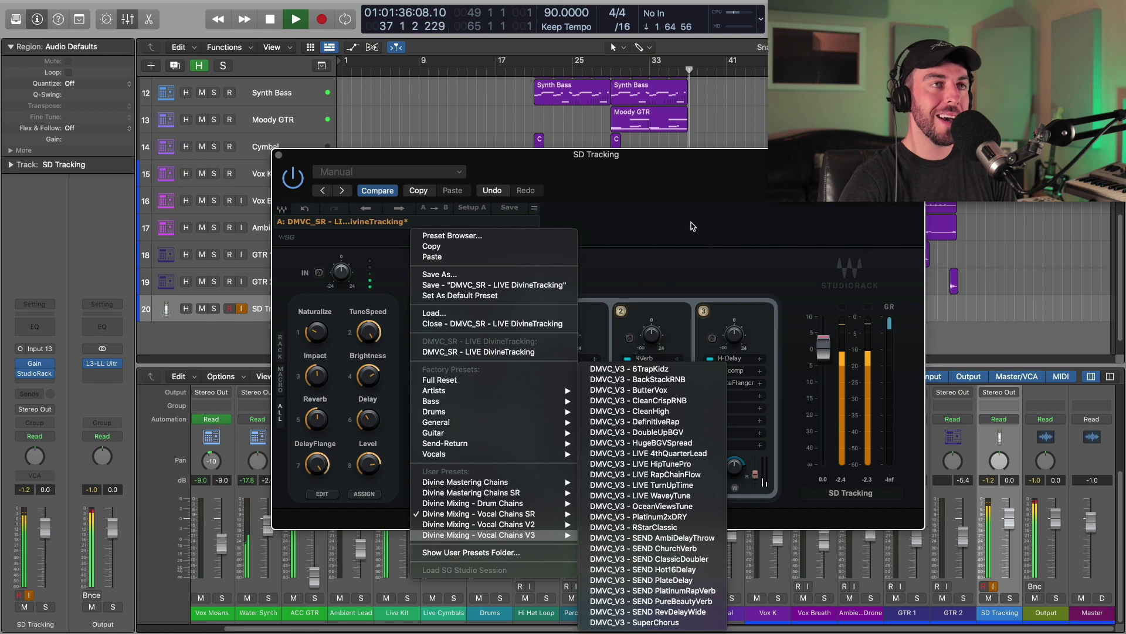
{"action": "key", "text": "Escape"}
{"action": "left_click", "coordinate": [279, 157]}
{"action": "key", "text": "space"}
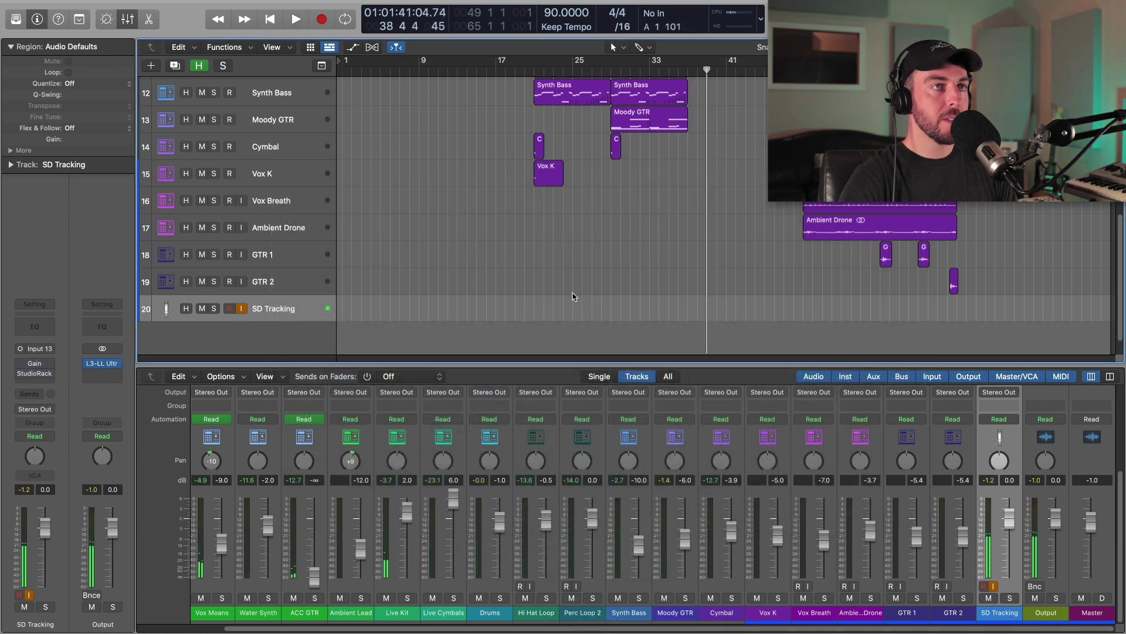
Step: Insert a stereo Waves C4 on SD Tracking and move its window up and right
{"action": "left_click", "coordinate": [50, 382]}
{"action": "mouse_move", "coordinate": [117, 426]}
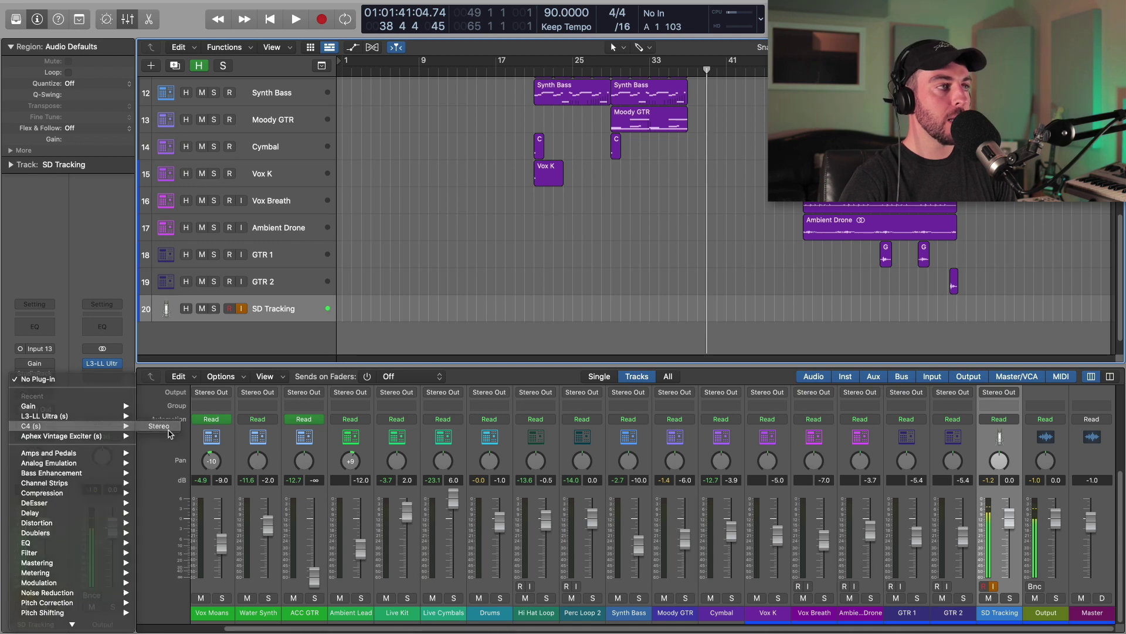
{"action": "left_click", "coordinate": [167, 432]}
{"action": "left_click_drag", "start_coordinate": [499, 152], "coordinate": [589, 131]}
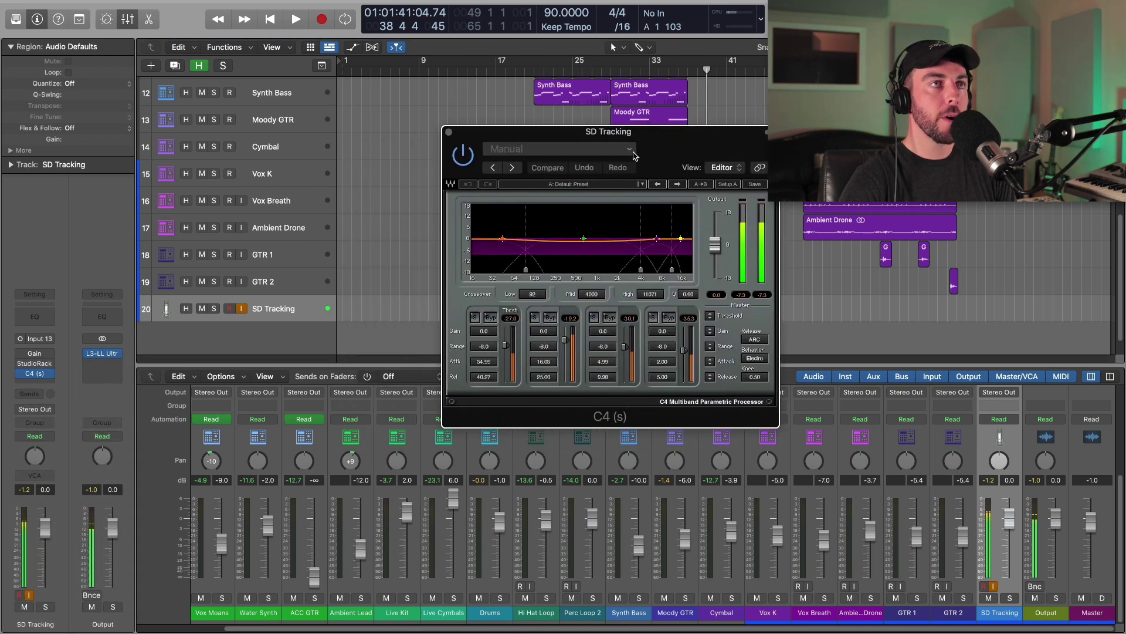
Step: Reveal the C4 User Presets folder, holding Piano.xps, in Finder
{"action": "left_click", "coordinate": [589, 184]}
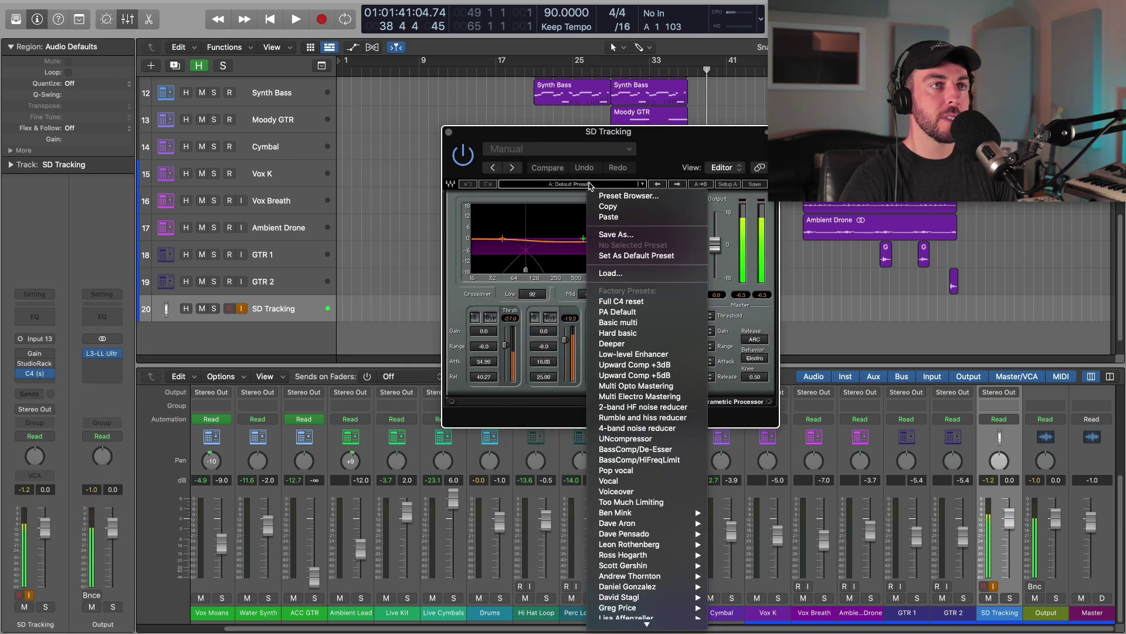
{"action": "mouse_move", "coordinate": [647, 624]}
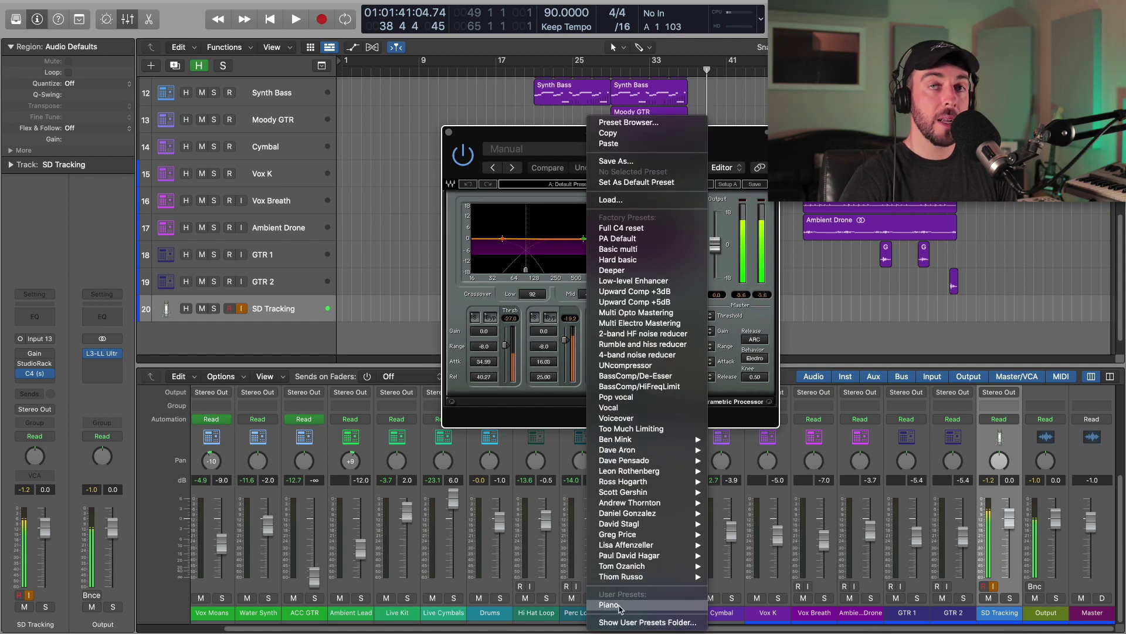
{"action": "left_click", "coordinate": [575, 227]}
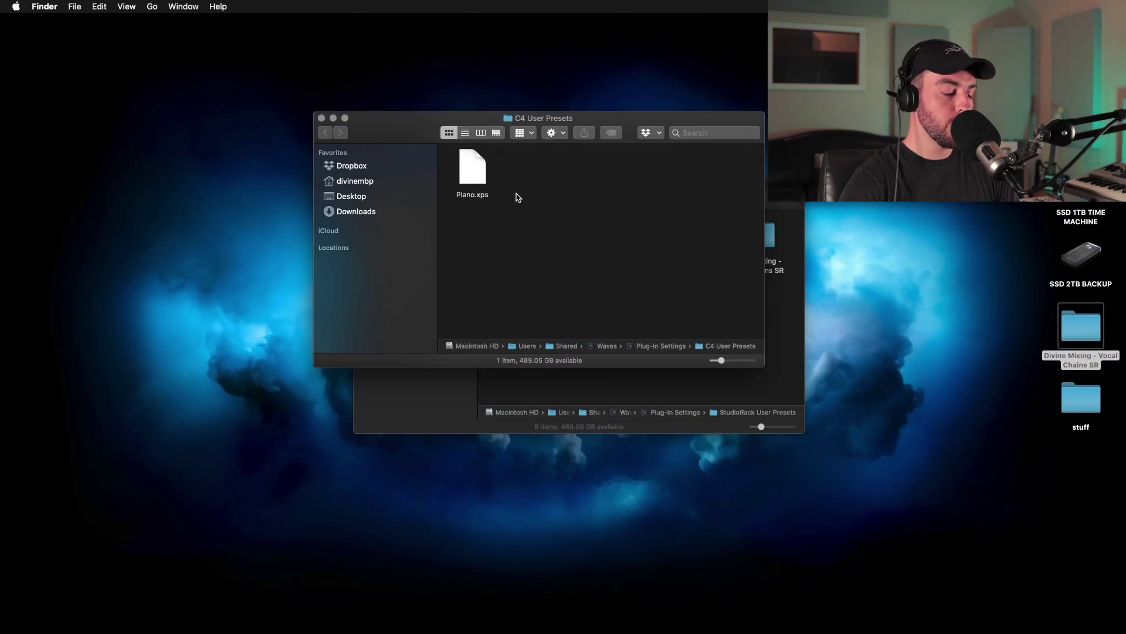
Step: Switch from Finder back to Logic Pro
{"action": "key", "text": "super+Tab"}
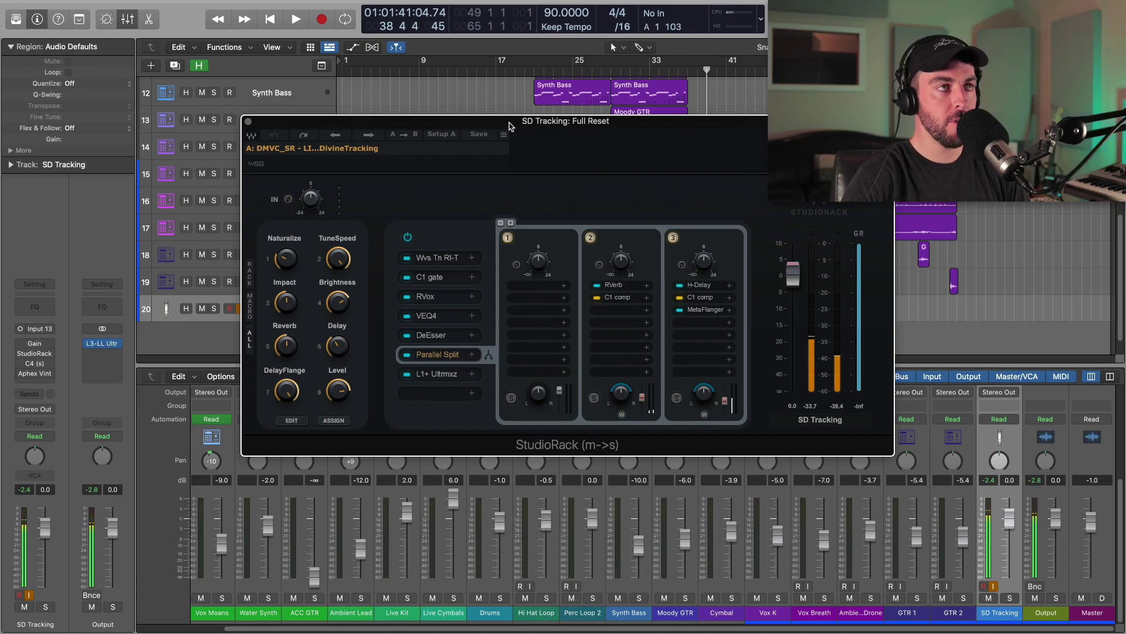
Step: Open StudioRack's Preset Browser from the preset name menu
{"action": "left_click", "coordinate": [356, 149]}
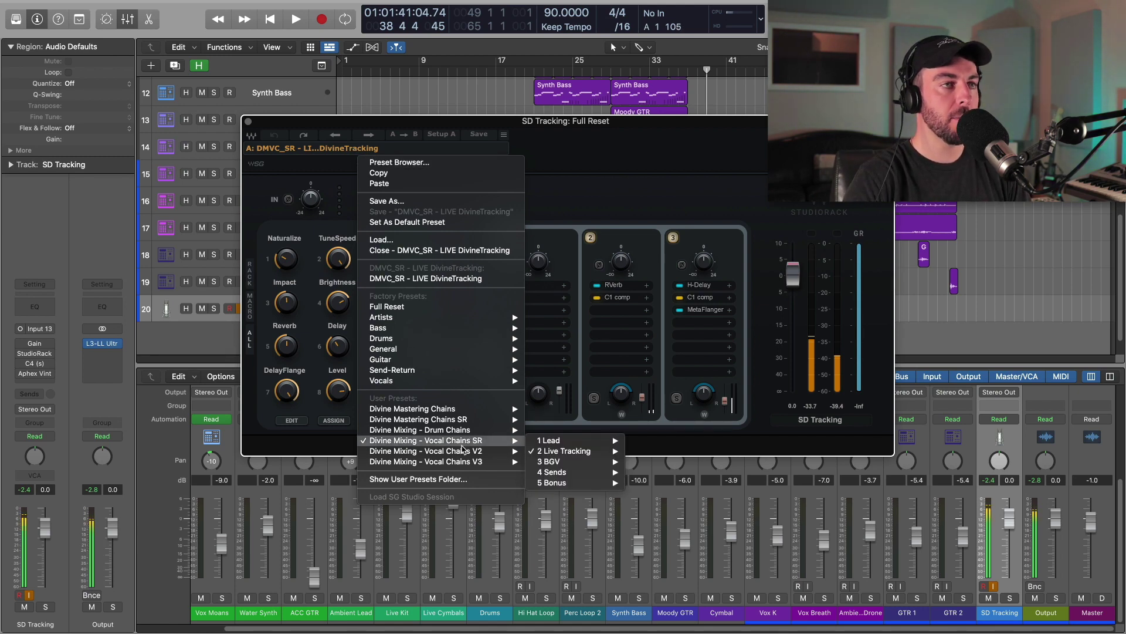
{"action": "left_click", "coordinate": [409, 163]}
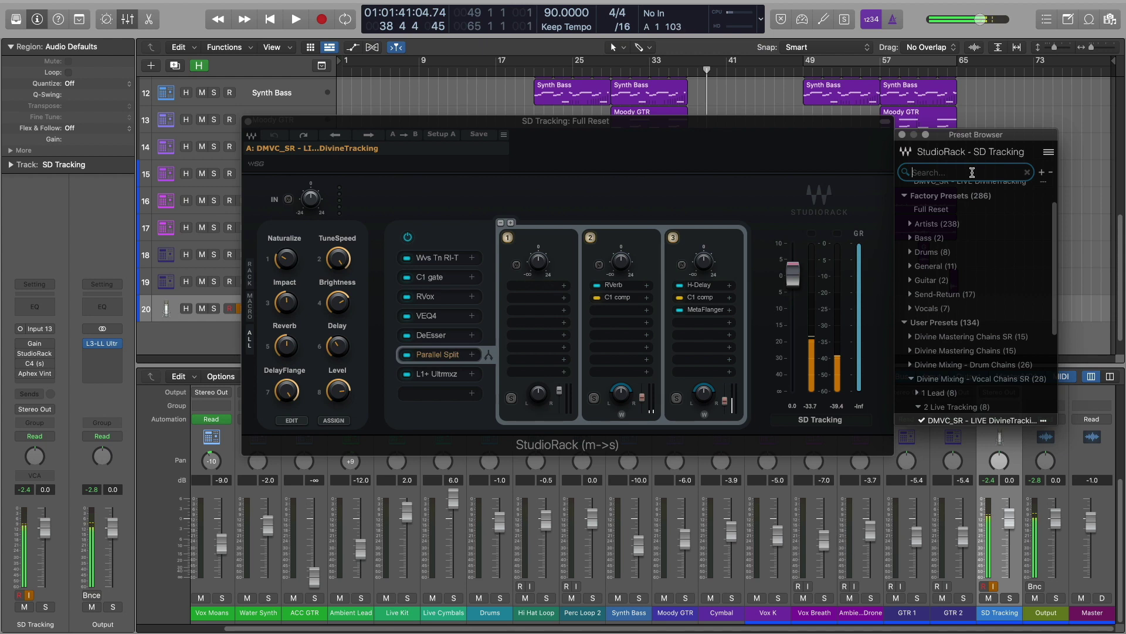
Step: Search 'hiptune' and load the LIVE HipTunePro II, then HipTunePro II_Bender vocal chains
{"action": "type", "text": "hipti"}
{"action": "key", "text": "BackSpace"}
{"action": "type", "text": "in"}
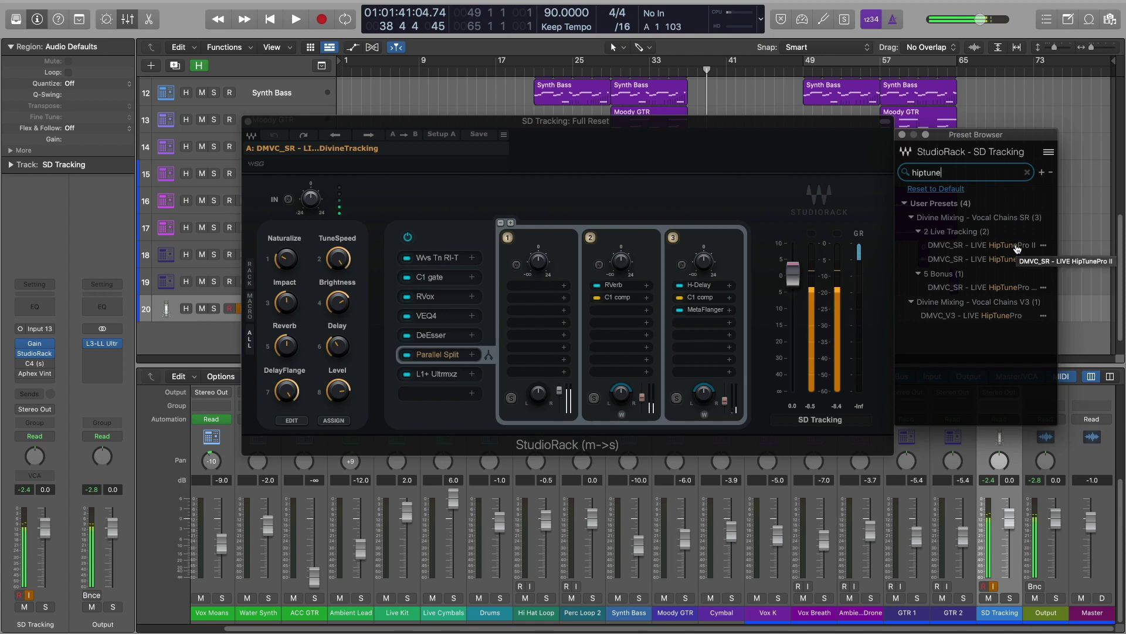
{"action": "left_click", "coordinate": [1017, 250]}
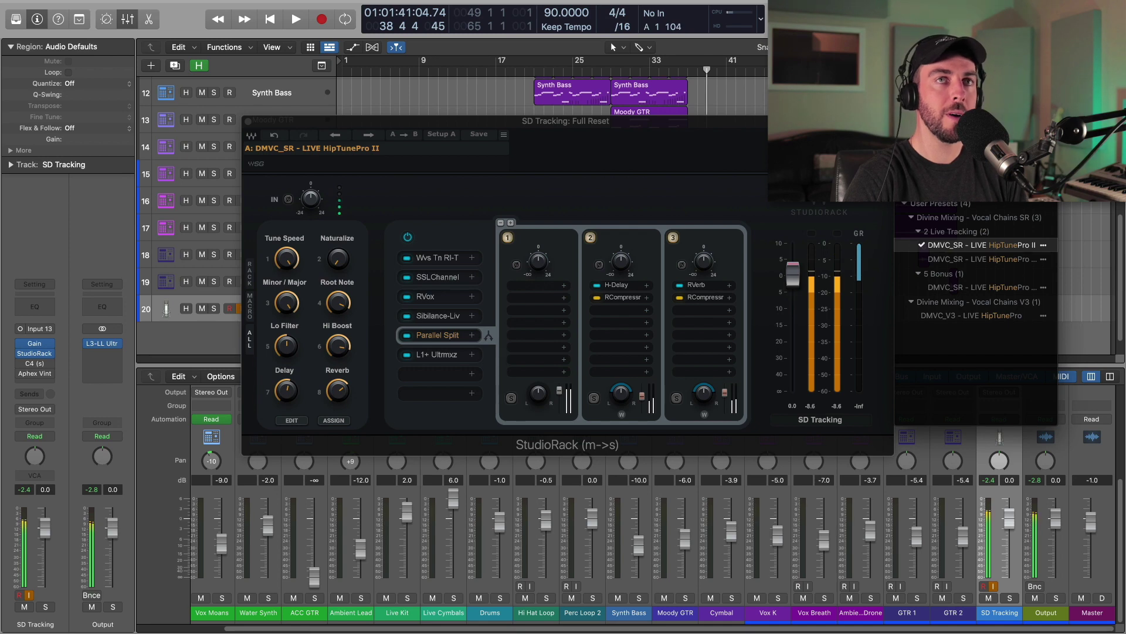
{"action": "left_click", "coordinate": [986, 378]}
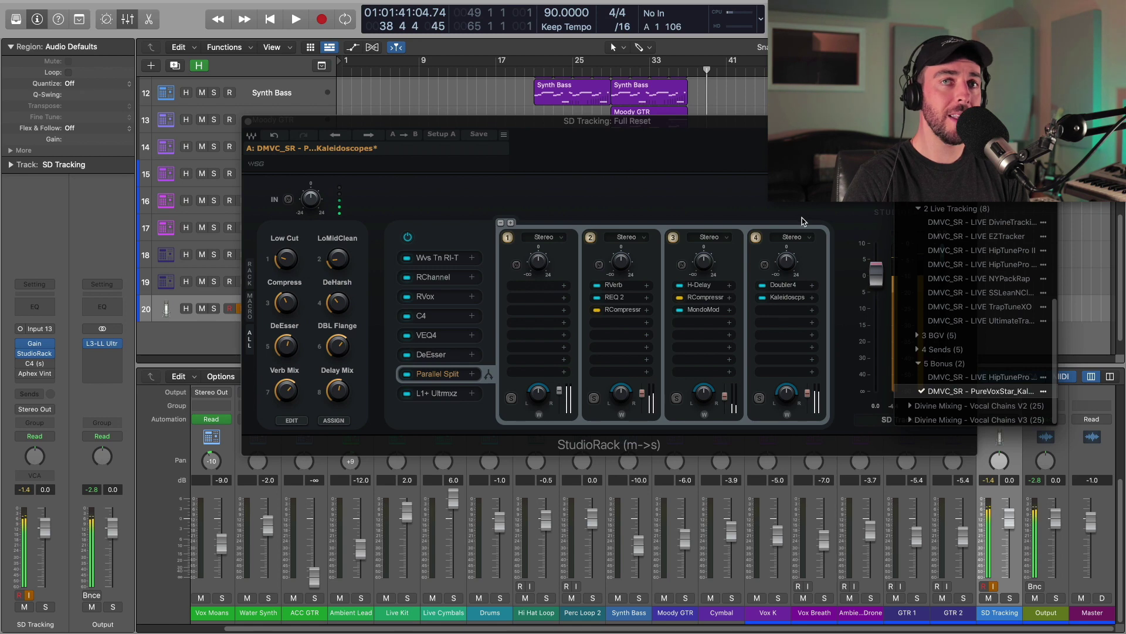
Step: Open and close Kaleidoscopes in chain 4, then scroll the Preset Browser list back up
{"action": "left_click", "coordinate": [790, 298]}
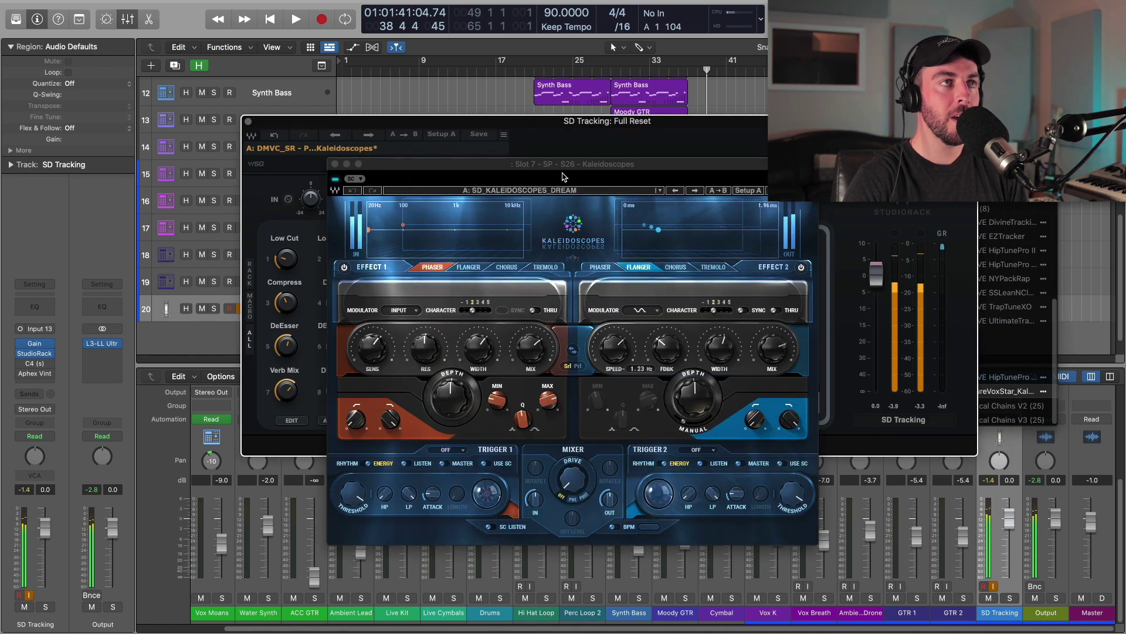
{"action": "left_click", "coordinate": [335, 164]}
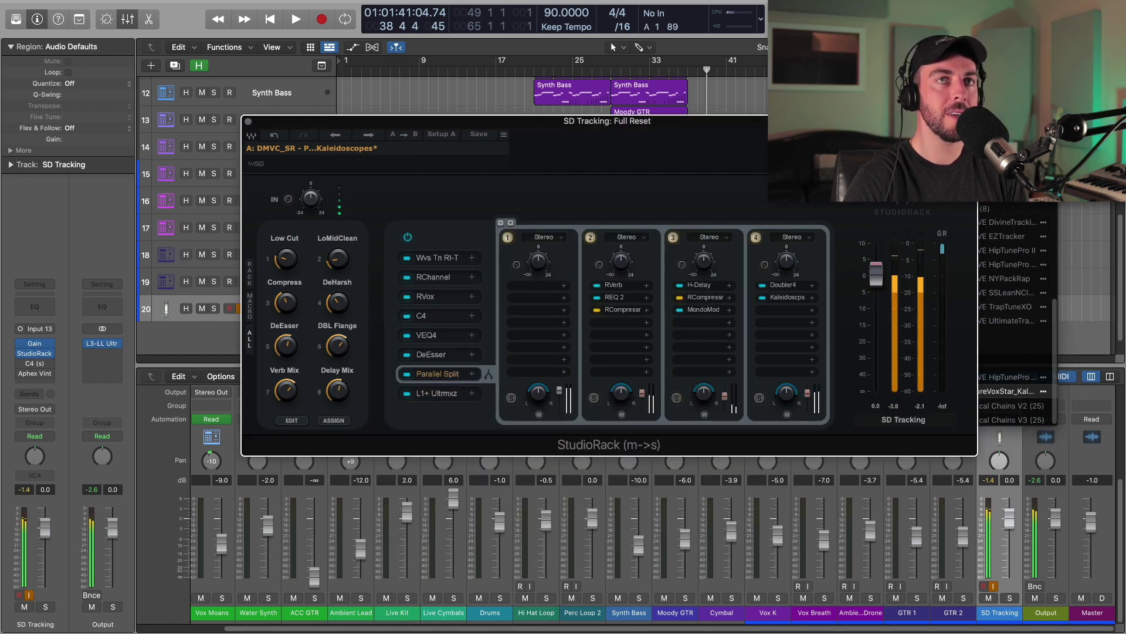
{"action": "left_click", "coordinate": [311, 148]}
{"action": "scroll", "coordinate": [1001, 240], "scroll_direction": "up", "scroll_amount": 1}
{"action": "scroll", "coordinate": [1001, 240], "scroll_direction": "up", "scroll_amount": 3}
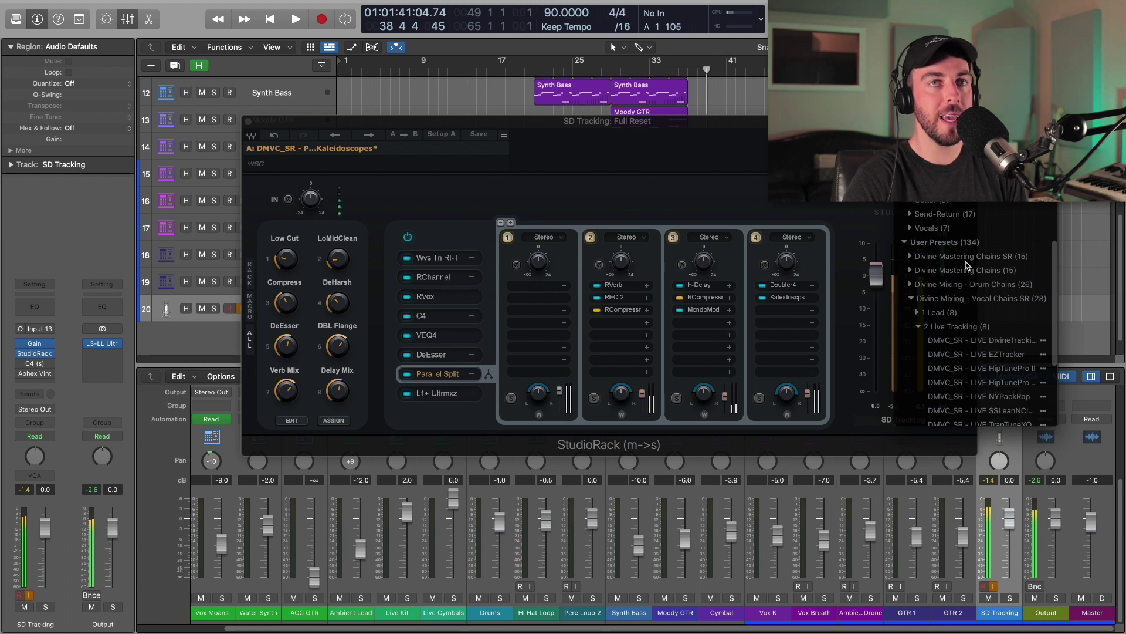
Step: Expand Divine Mastering Chains SR and load the DMC SR - Loud2Tame preset
{"action": "mouse_move", "coordinate": [31, 356]}
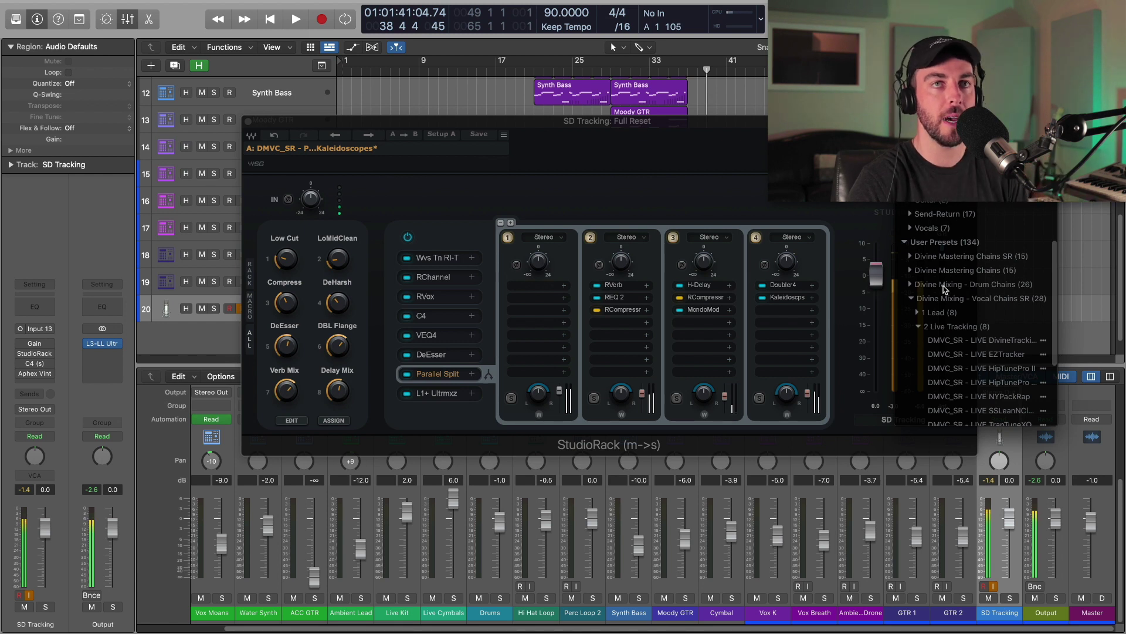
{"action": "left_click", "coordinate": [964, 259]}
{"action": "scroll", "coordinate": [947, 271], "scroll_direction": "down", "scroll_amount": 2}
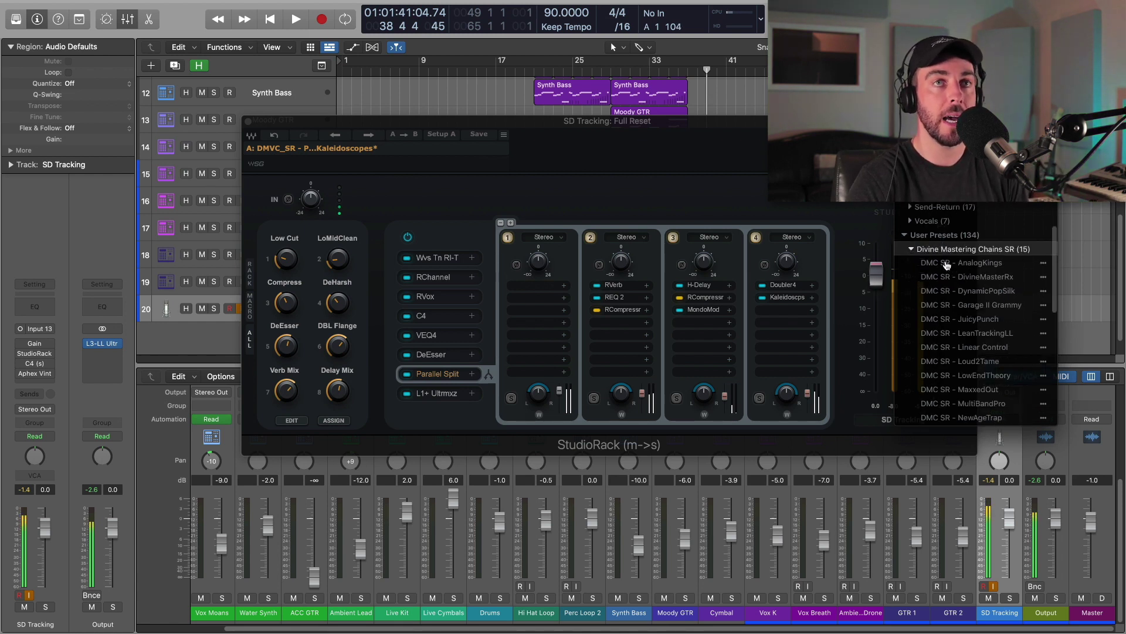
{"action": "scroll", "coordinate": [947, 273], "scroll_direction": "down", "scroll_amount": 1}
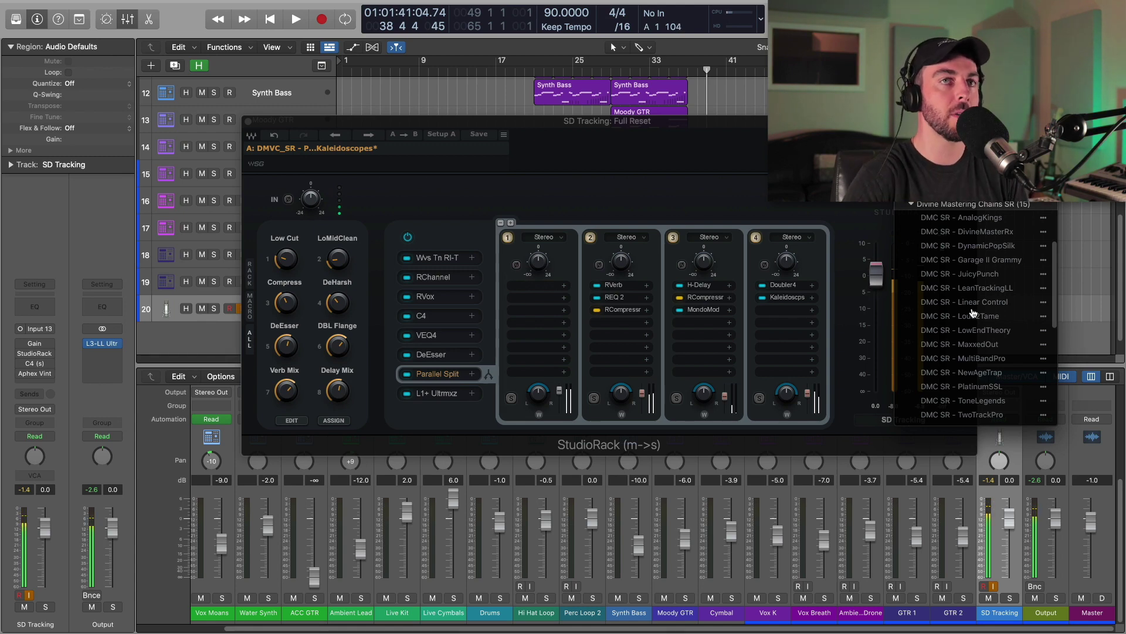
{"action": "left_click", "coordinate": [974, 314]}
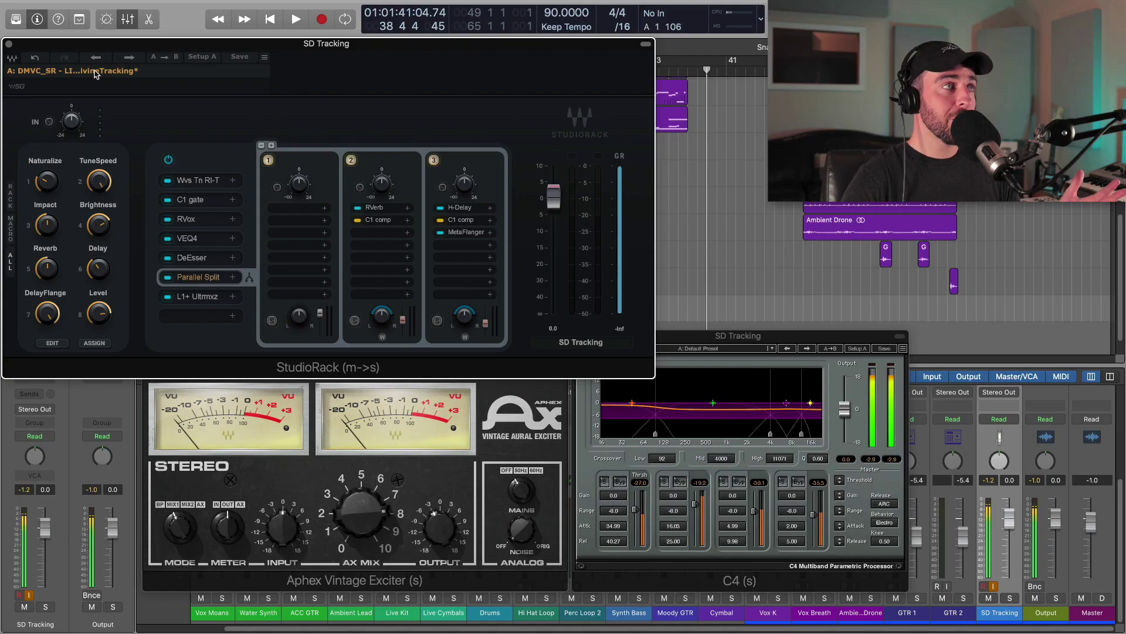
Step: Show the Live Tracking presets under User Presets > Divine Mixing - Vocal Chains SR in StudioRack's preset menu
{"action": "left_click", "coordinate": [97, 71]}
{"action": "mouse_move", "coordinate": [189, 288]}
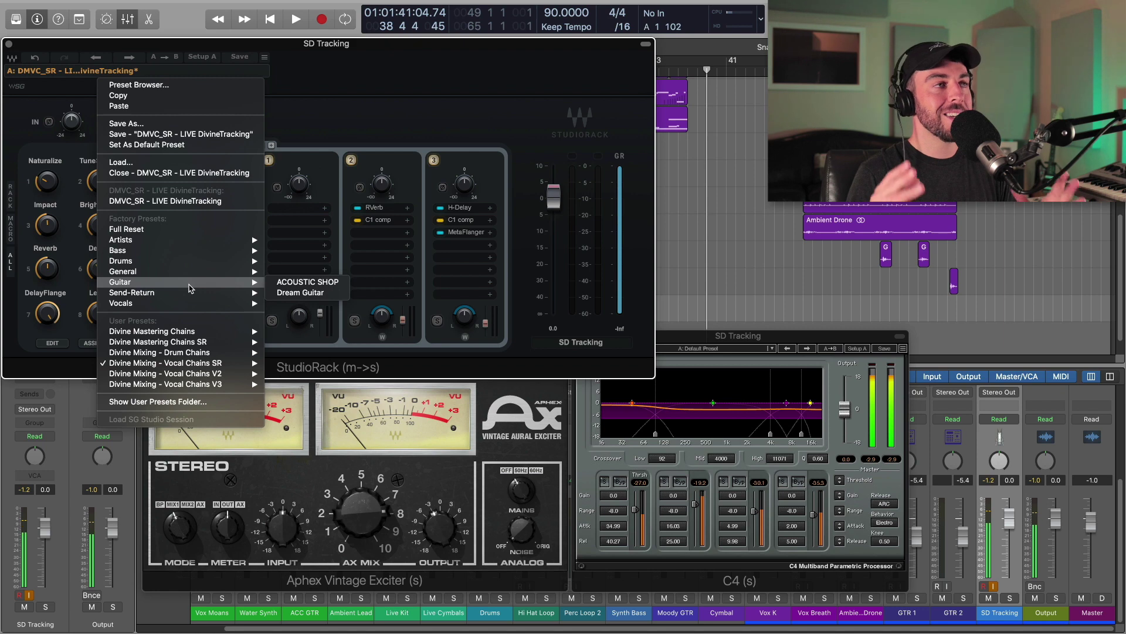
{"action": "mouse_move", "coordinate": [182, 356]}
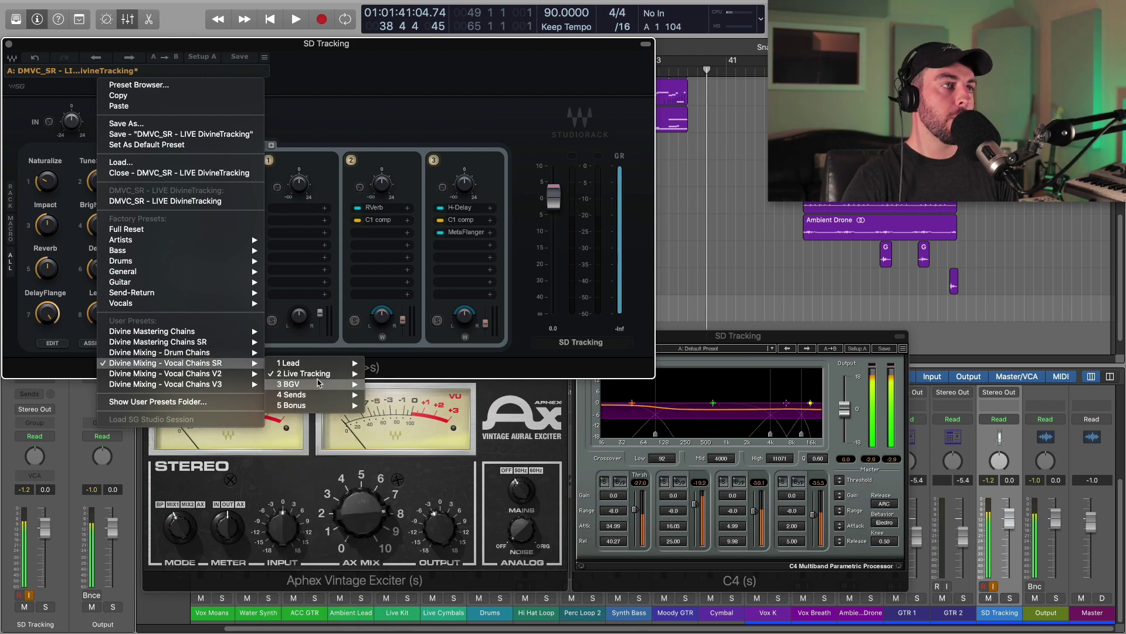
{"action": "mouse_move", "coordinate": [318, 377]}
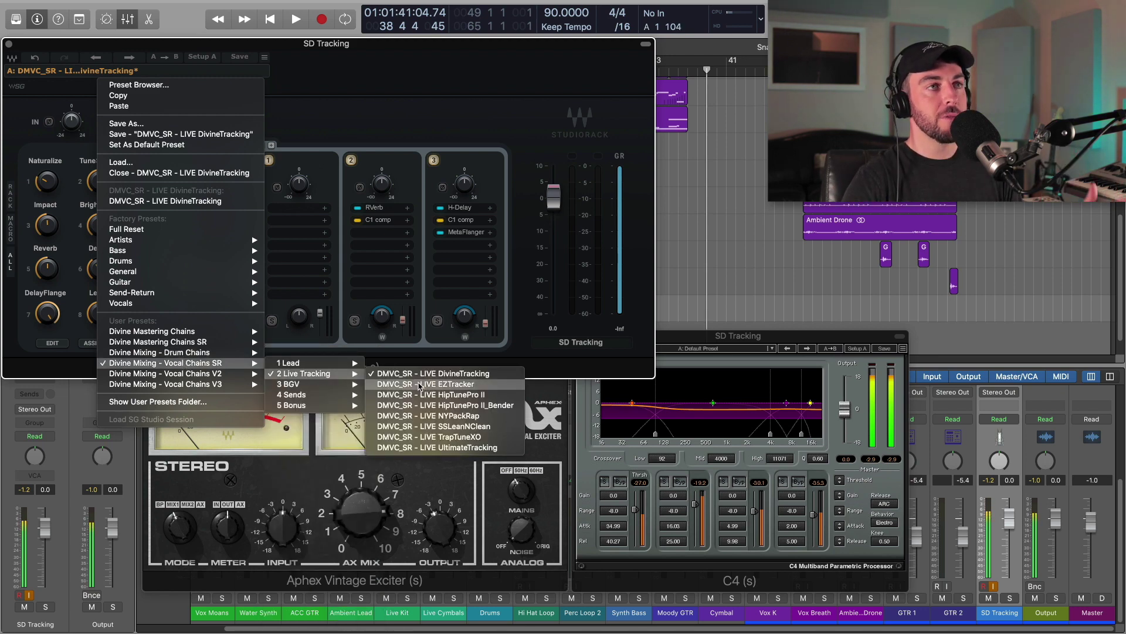